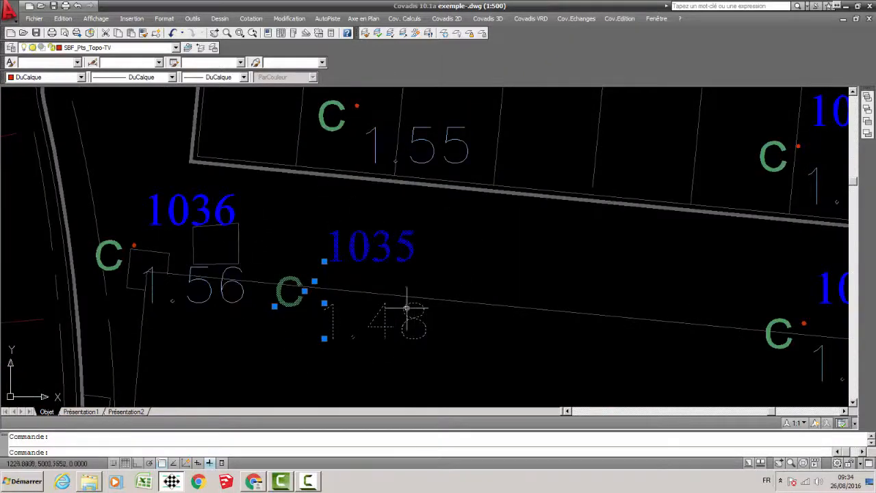
Check which layer topographic point 1036 is on and examine the neighbouring survey points around VOIE-4-.
middle_drag(167, 216, 326, 218)
key(Escape)
click(313, 210)
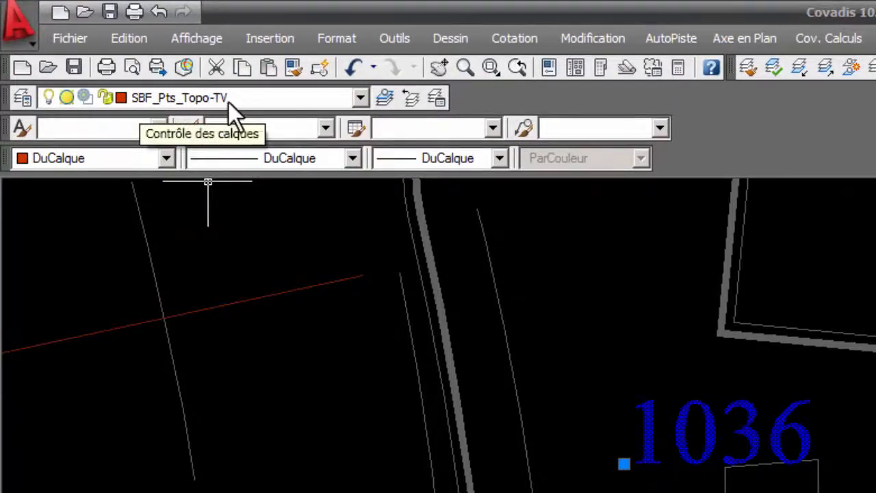
scroll(311, 314, down, 6)
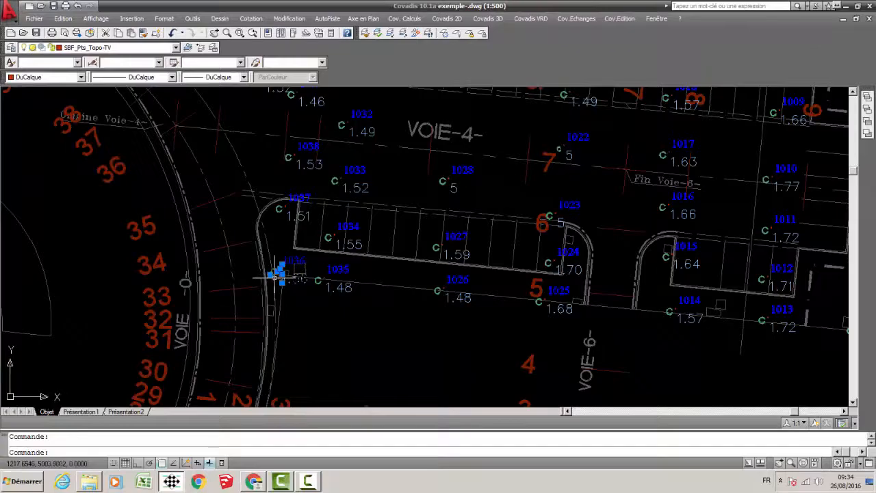
scroll(274, 275, up, 1)
scroll(278, 304, down, 2)
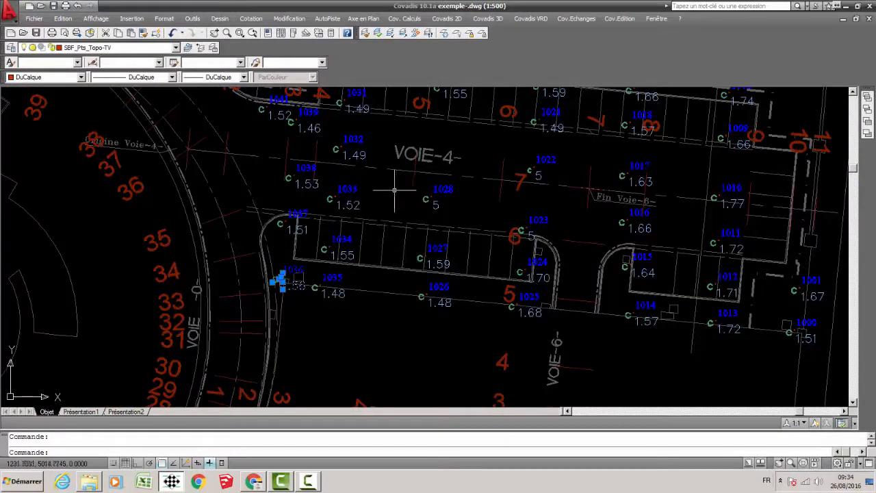
scroll(289, 286, up, 3)
key(Escape)
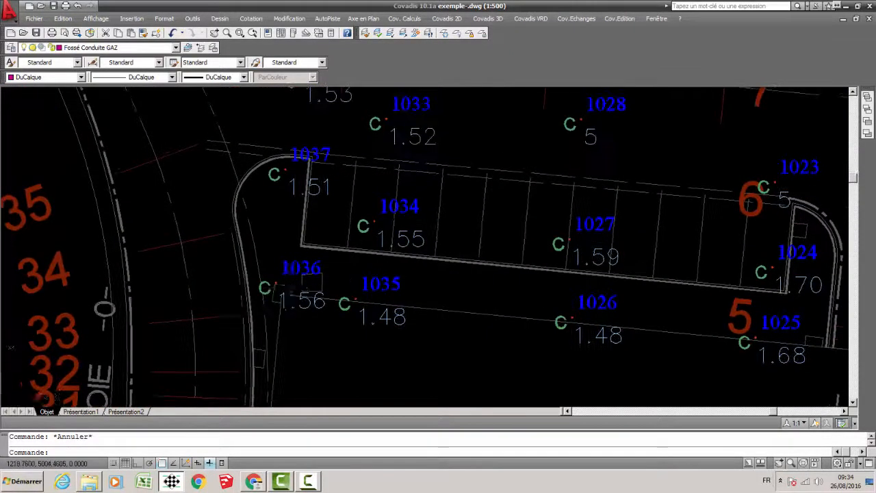
Select topographic point 1036 and display its block reference properties.
scroll(320, 298, up, 2)
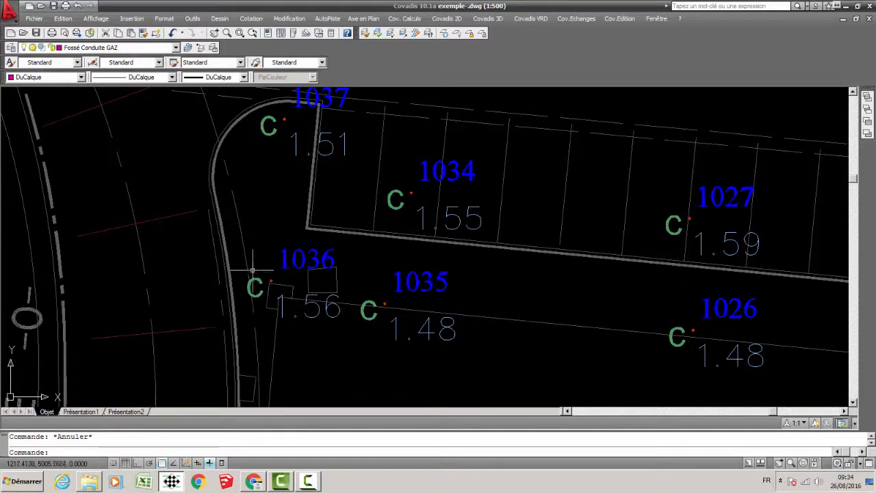
middle_drag(314, 258, 310, 252)
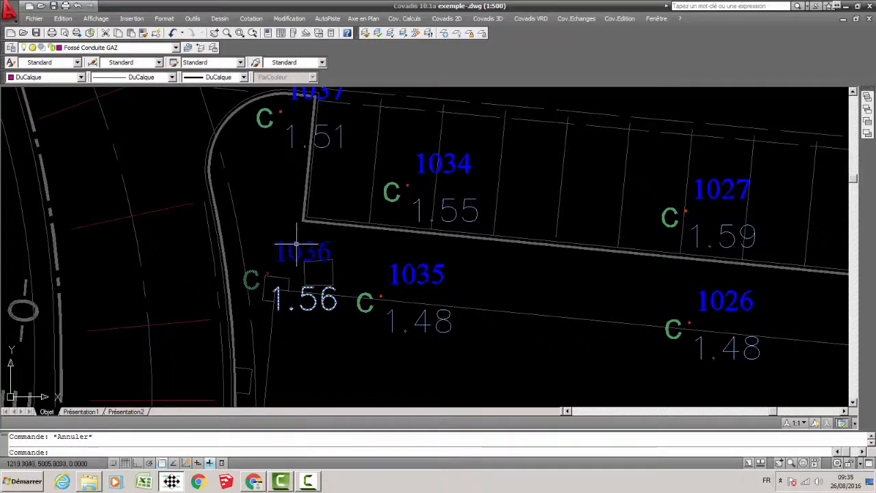
mouse_move(297, 244)
middle_down()
mouse_move(313, 228)
mouse_move(283, 283)
mouse_move(263, 291)
mouse_move(336, 266)
middle_up()
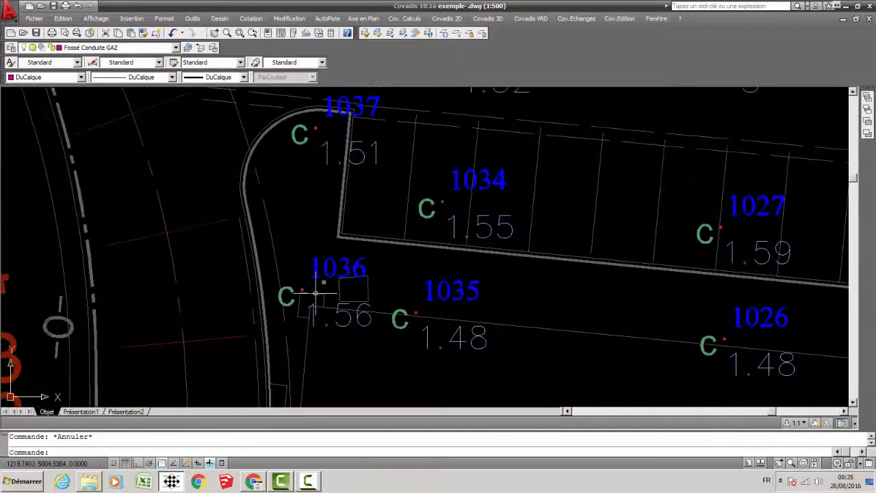
scroll(326, 270, down, 3)
scroll(326, 267, up, 4)
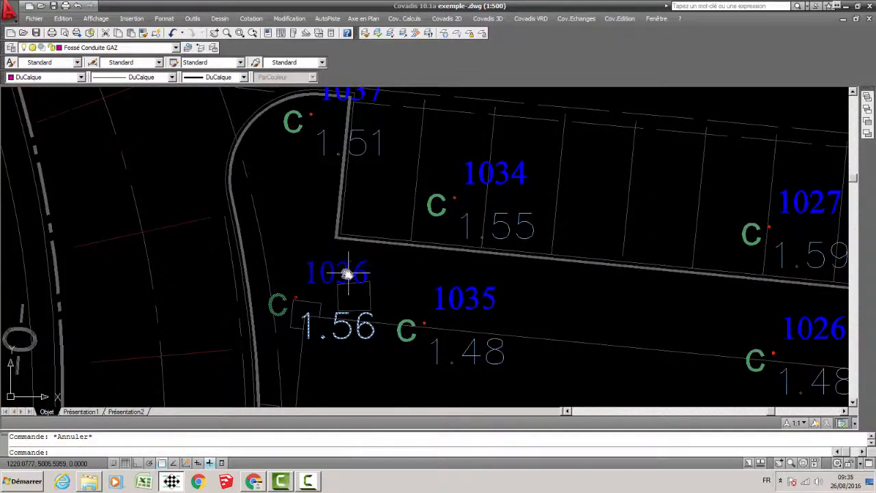
middle_drag(348, 273, 340, 271)
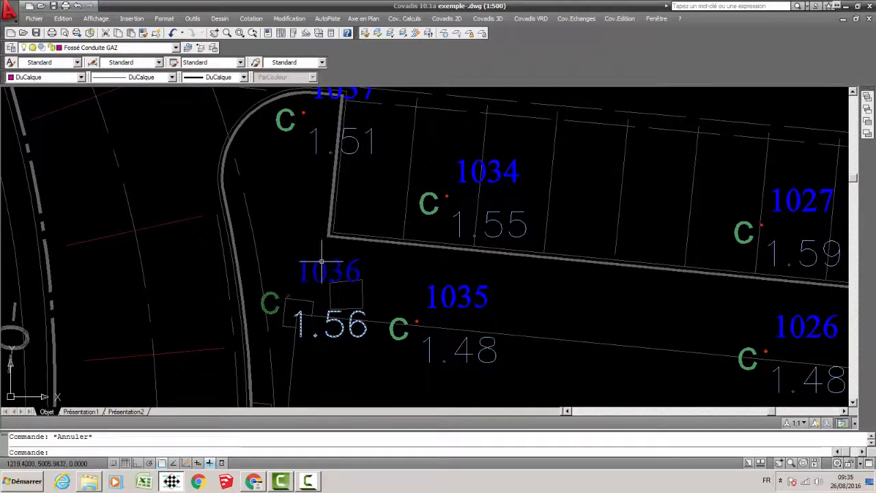
click(320, 262)
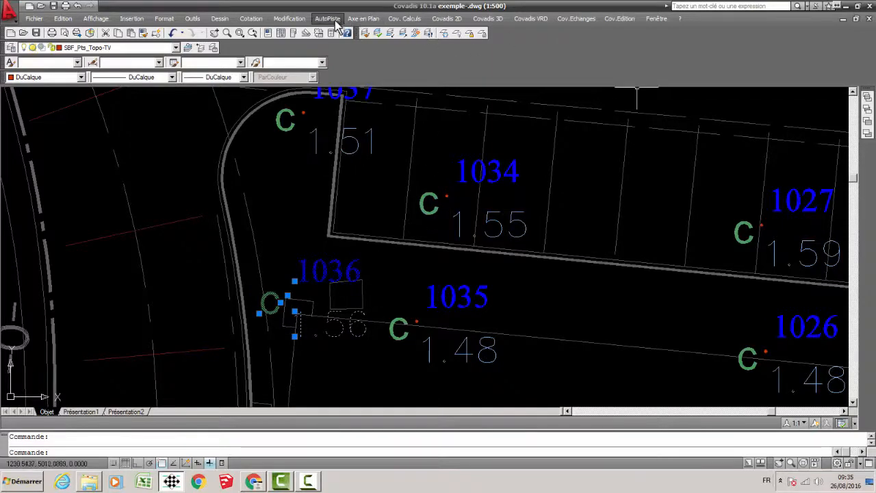
click(289, 19)
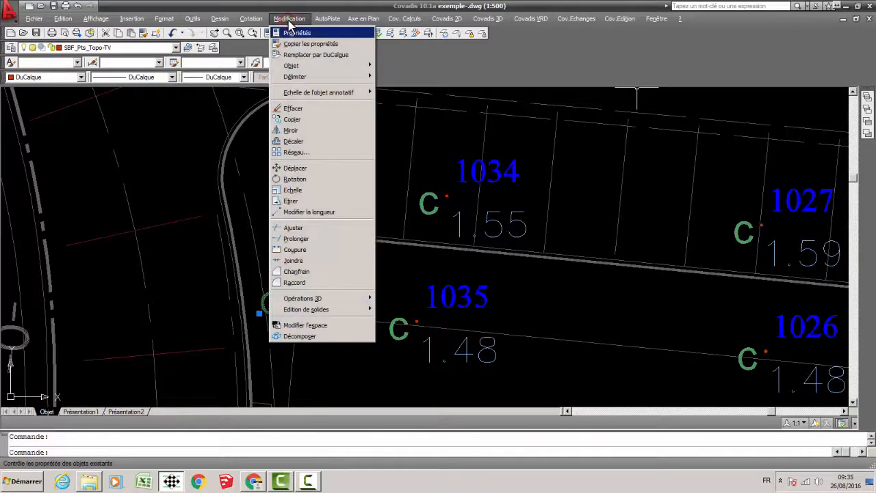
click(295, 33)
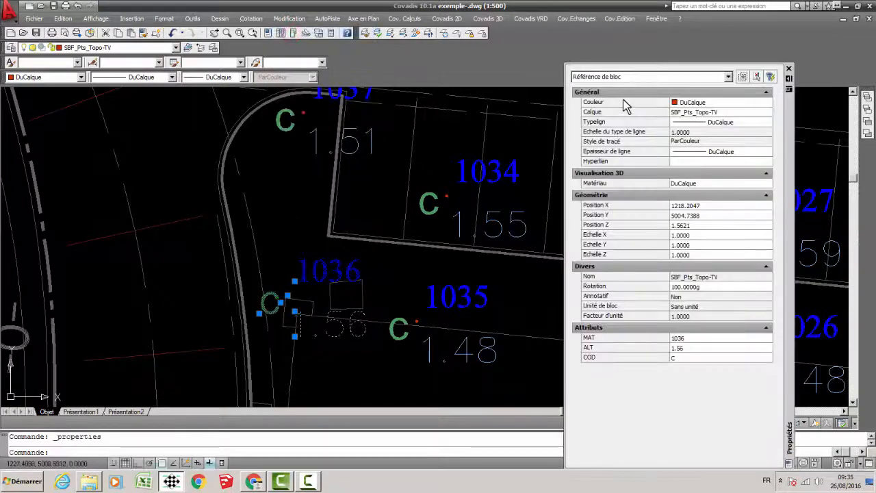
scroll(296, 315, down, 1)
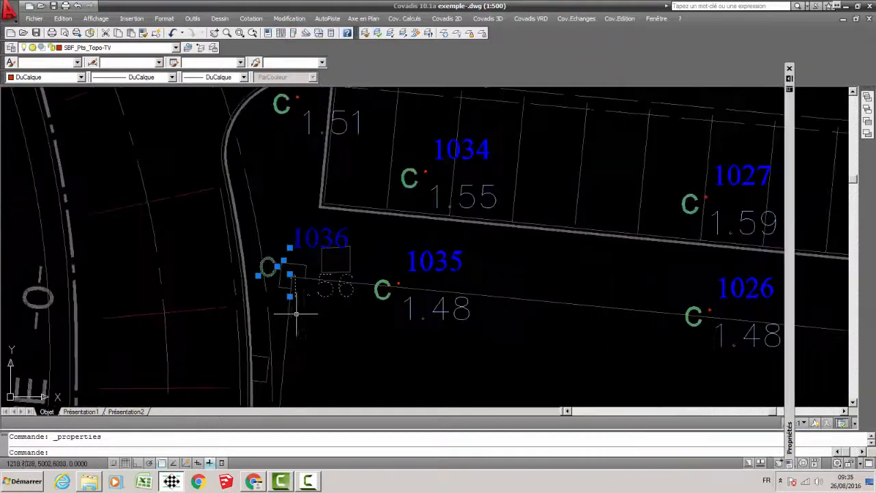
click(786, 120)
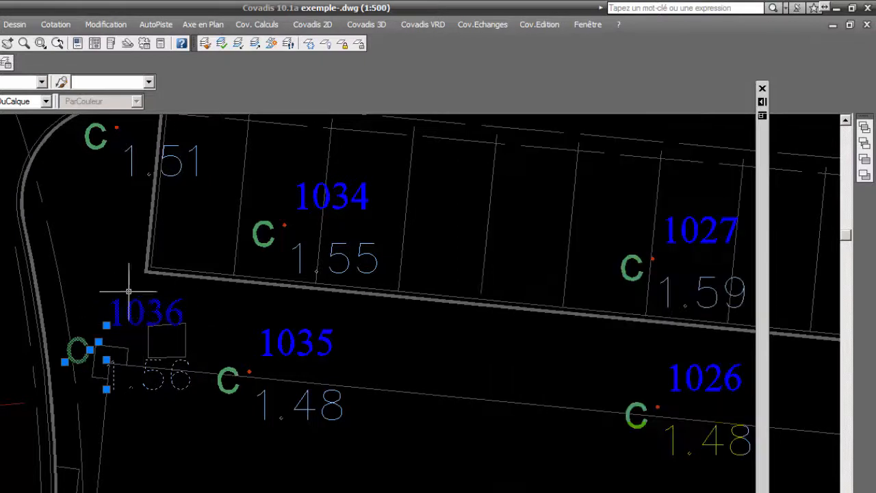
Set the MAT attribute of point 1036 to 2005 and clear the selection.
mouse_move(767, 281)
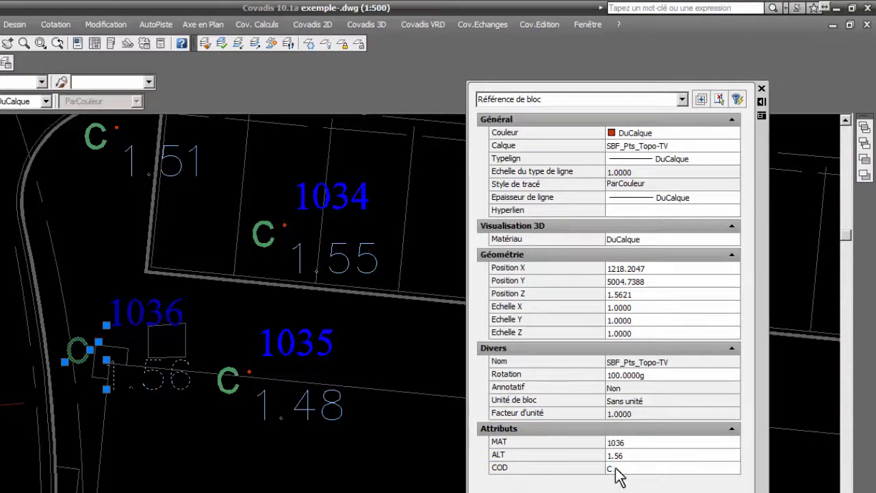
click(623, 441)
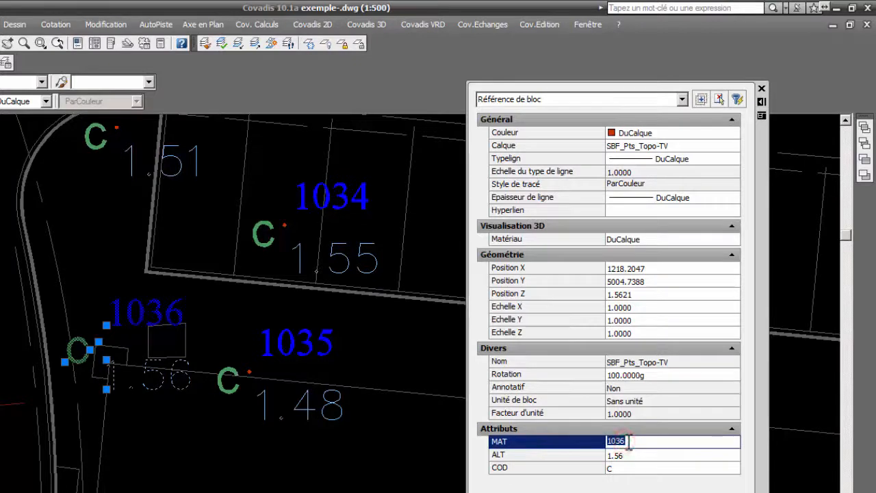
text(2)
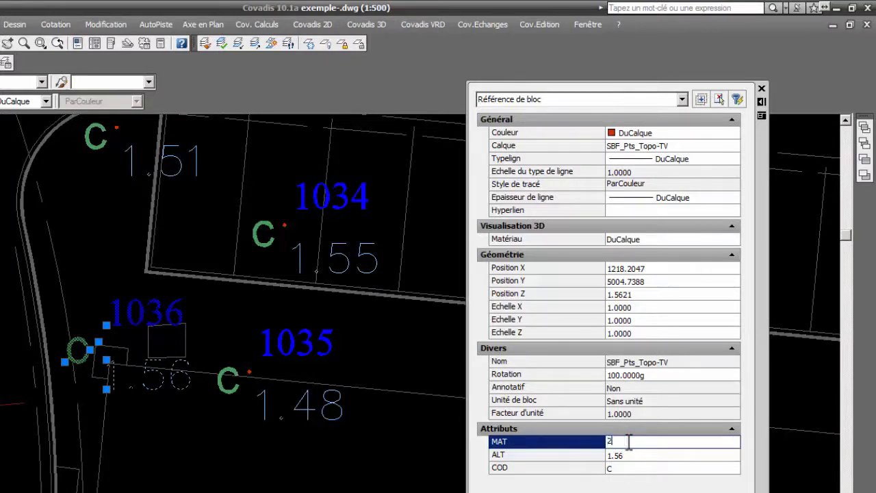
text(005)
key(Tab)
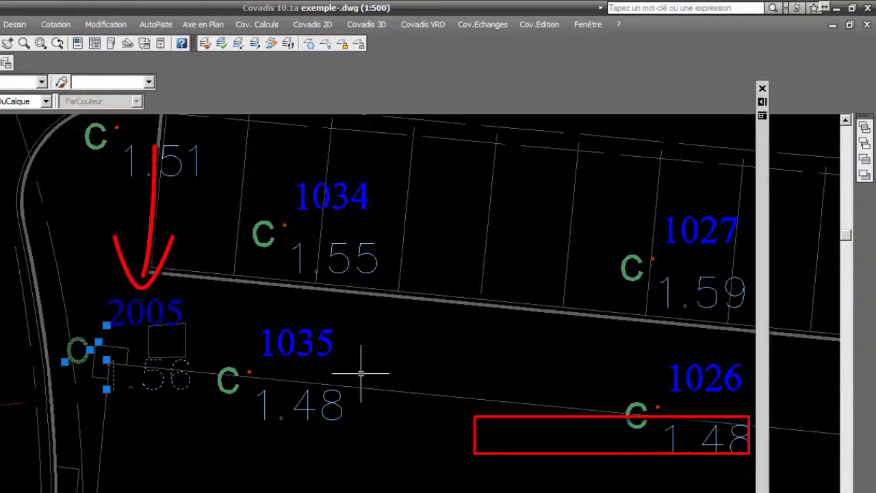
mouse_move(762, 315)
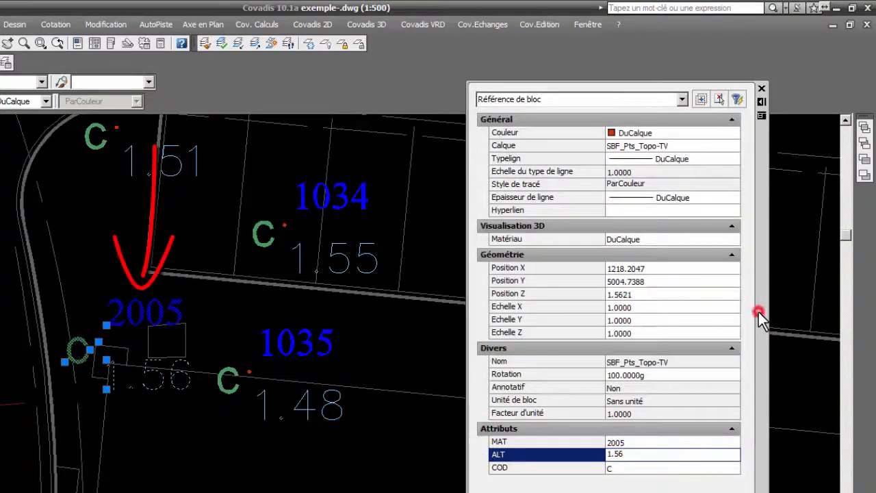
click(618, 468)
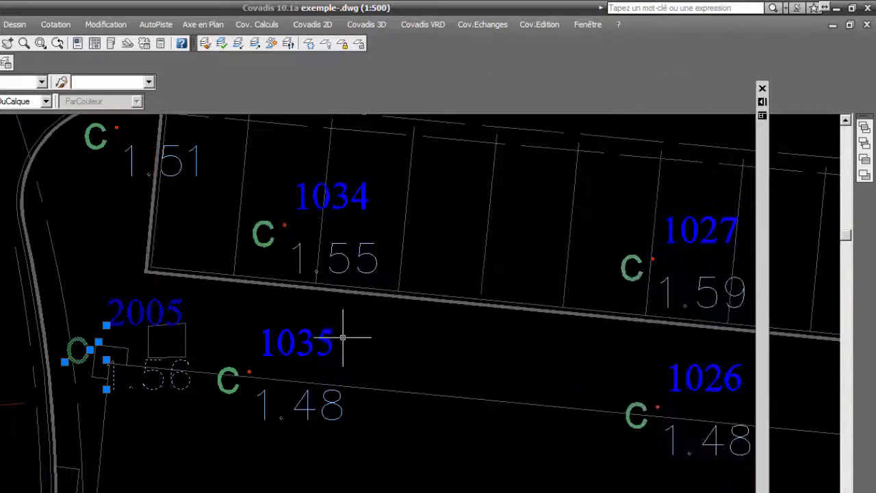
key(Escape)
Set the COD attribute of topographic point 1023 to TRD and clear the selection.
middle_drag(401, 317, 308, 377)
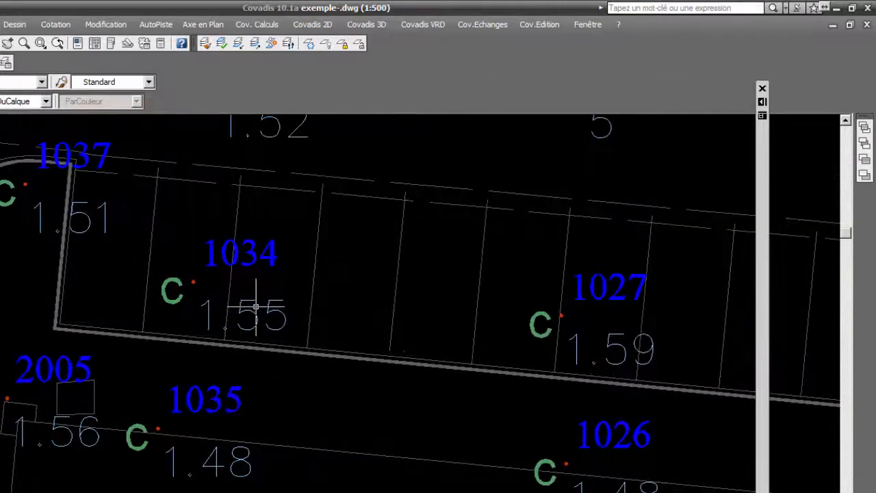
scroll(307, 316, down, 5)
scroll(411, 312, up, 6)
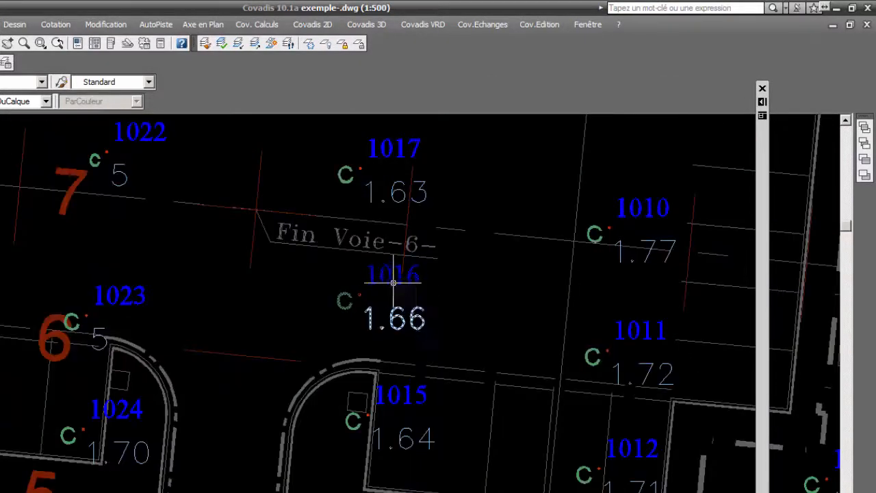
scroll(146, 297, up, 5)
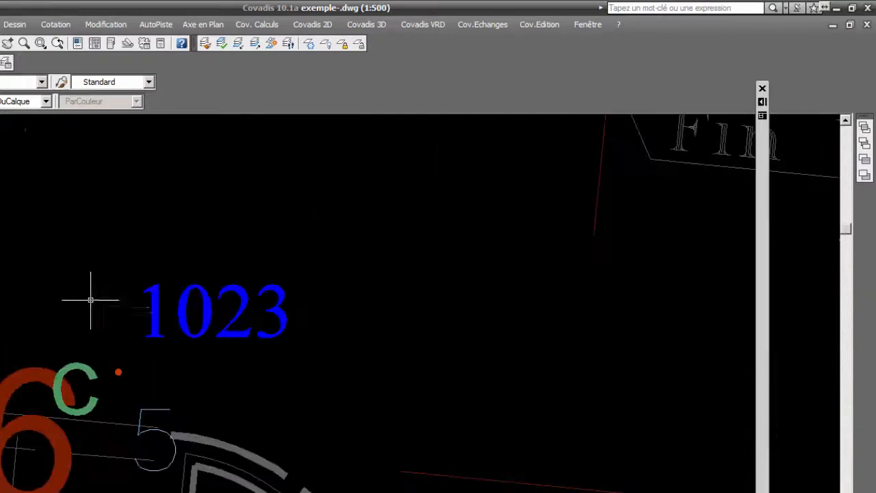
click(151, 296)
click(766, 239)
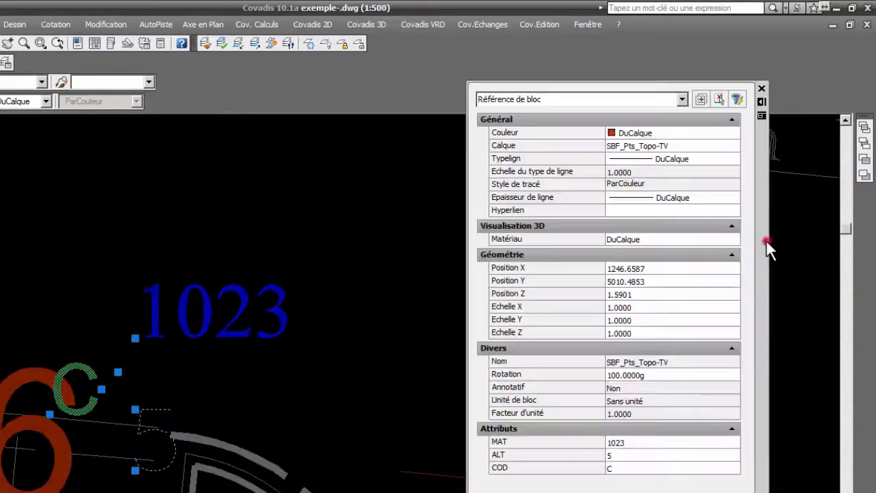
click(629, 441)
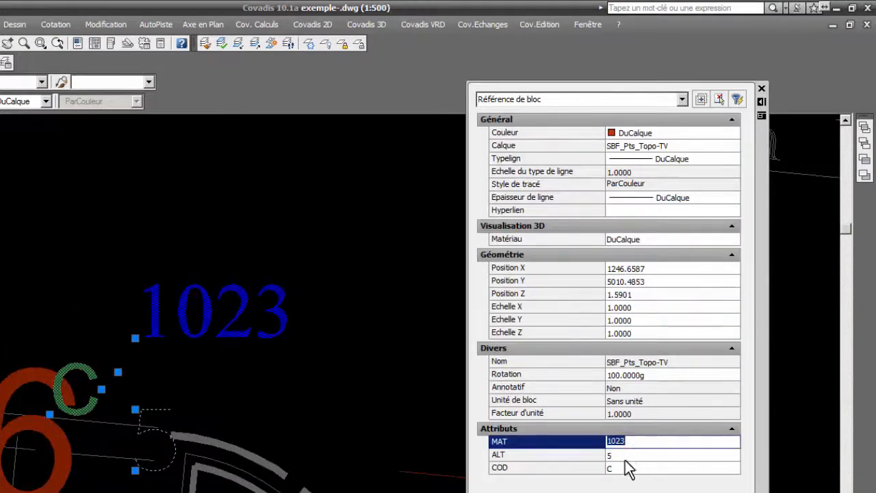
click(620, 468)
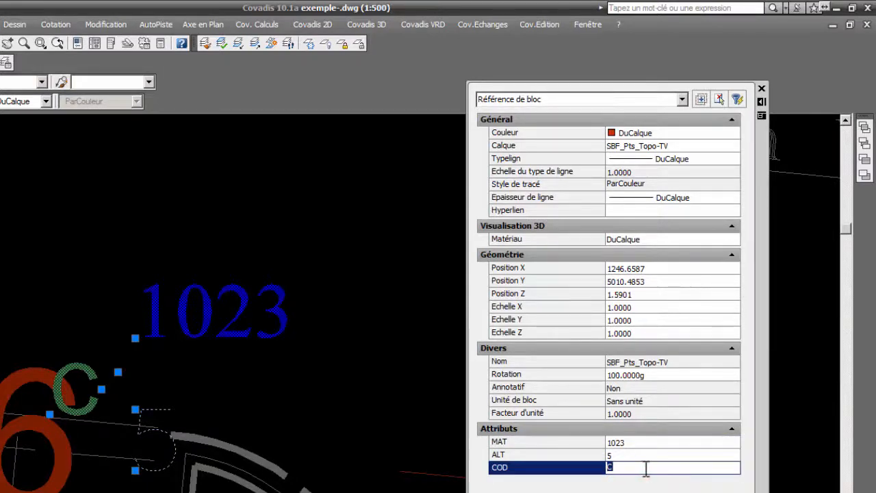
text(TRD)
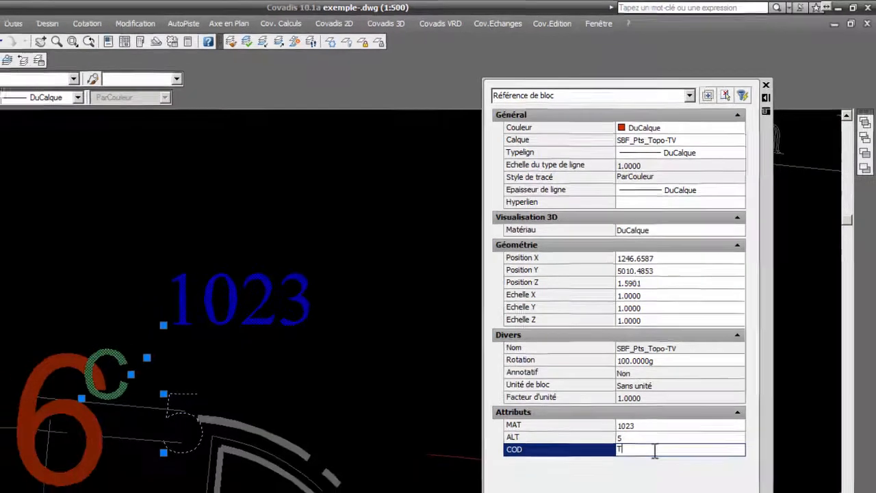
key(Return)
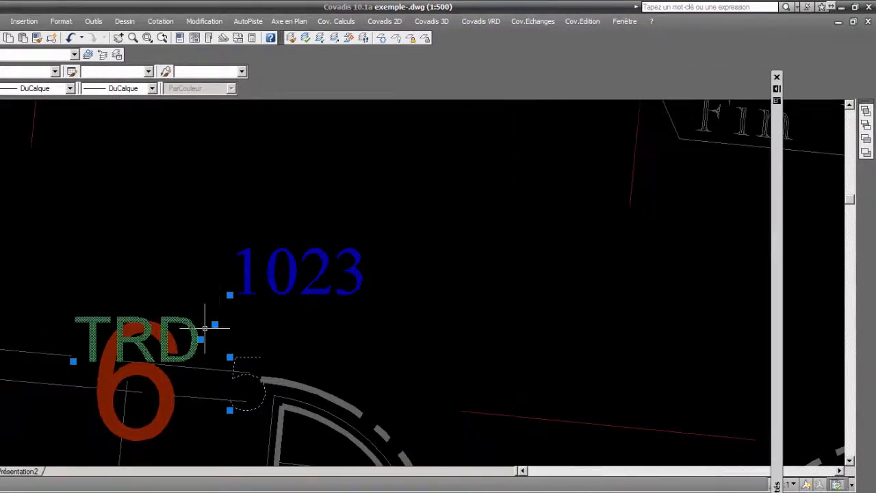
mouse_move(774, 248)
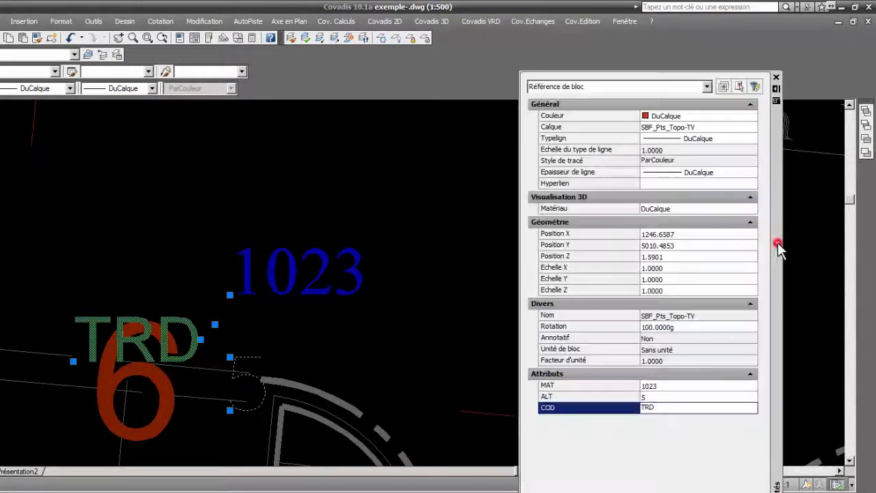
scroll(259, 341, down, 5)
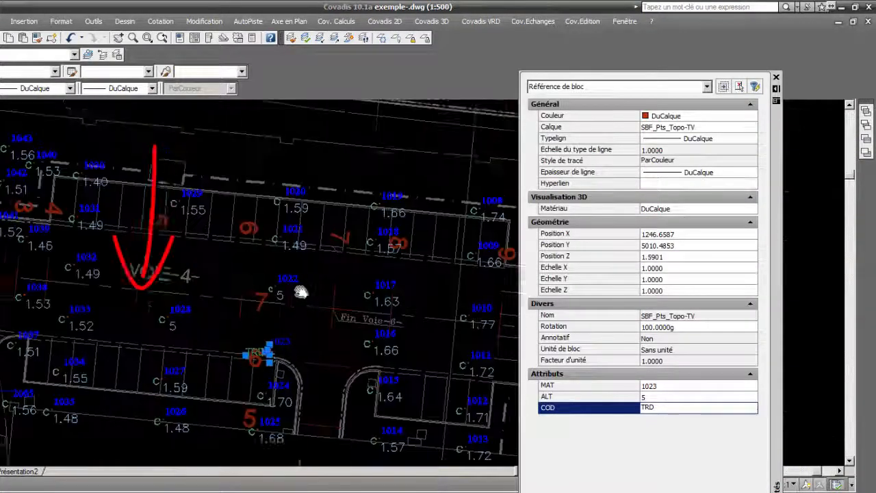
key(Escape)
Set the ALT attribute of topographic point 1028, below the VOIE-4- label, to 5.11.
scroll(323, 303, up, 4)
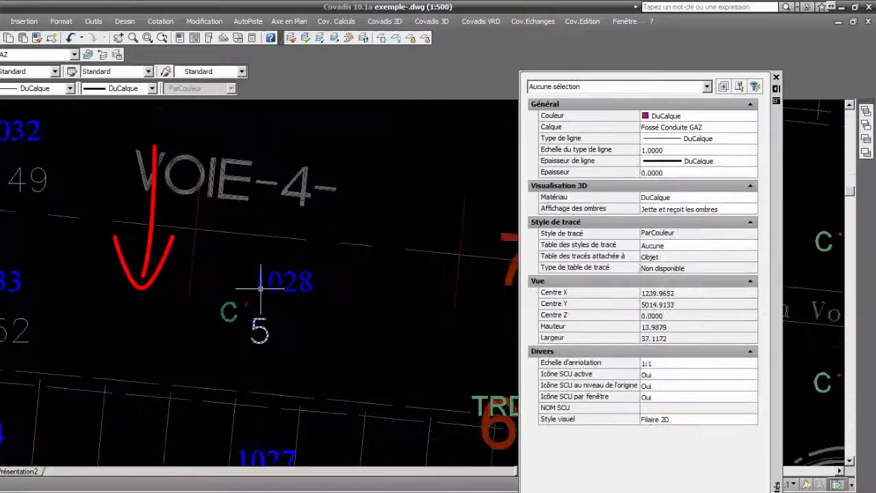
click(253, 287)
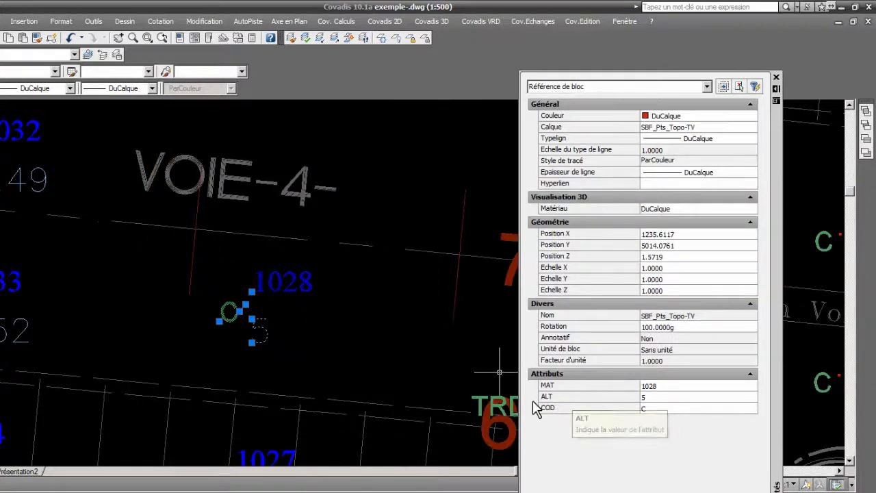
click(647, 396)
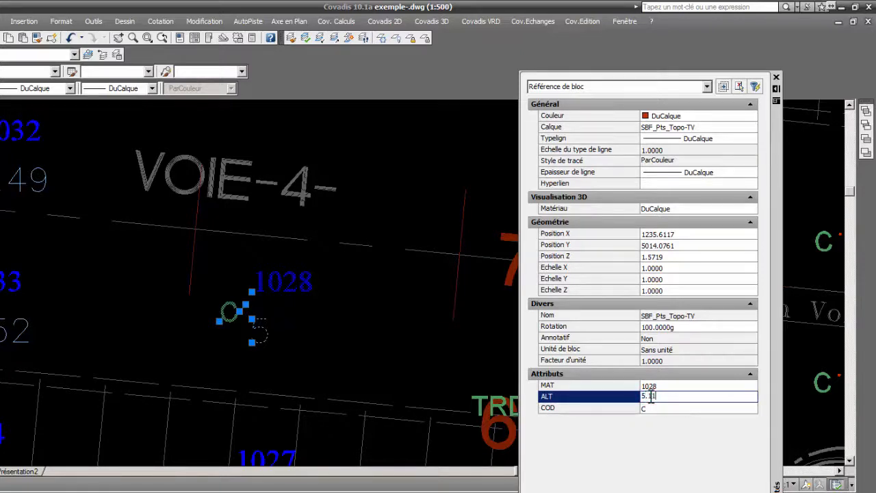
text(5.11)
key(Tab)
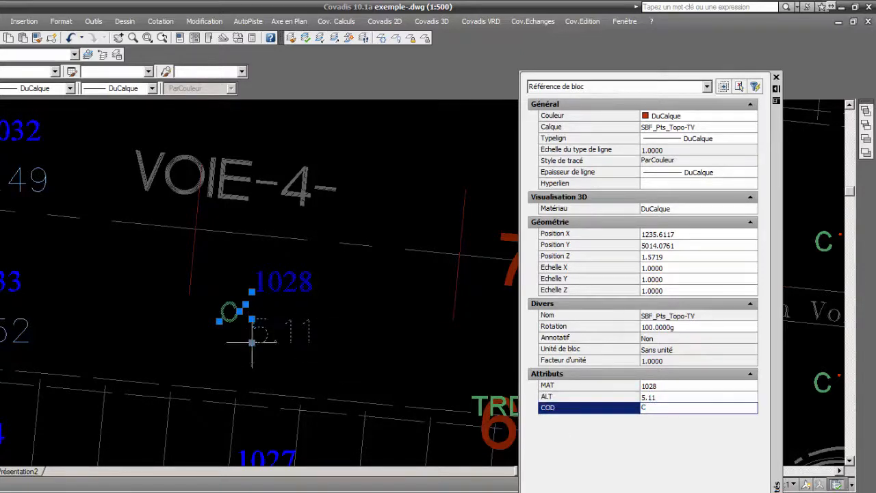
mouse_move(784, 313)
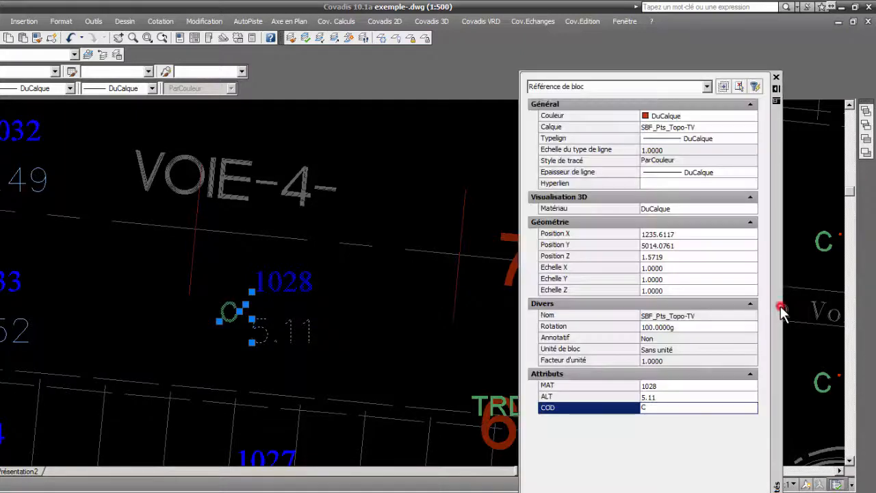
Copy the ALT attribute value 5.11 of point 1028 into its Position Z coordinate.
click(654, 396)
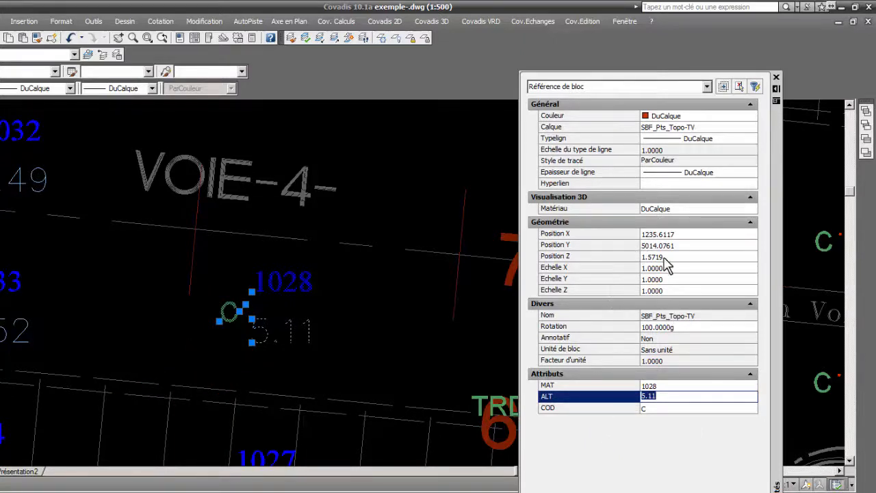
click(553, 258)
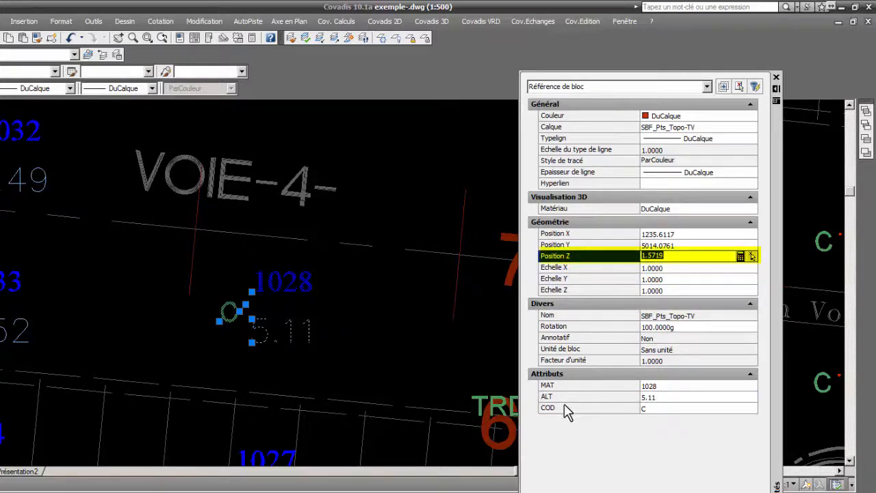
click(551, 399)
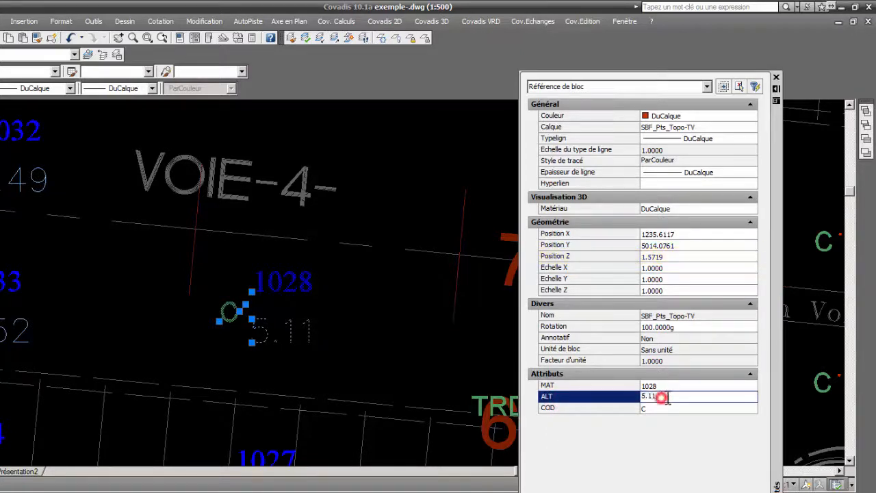
double_click(661, 398)
right_click(649, 398)
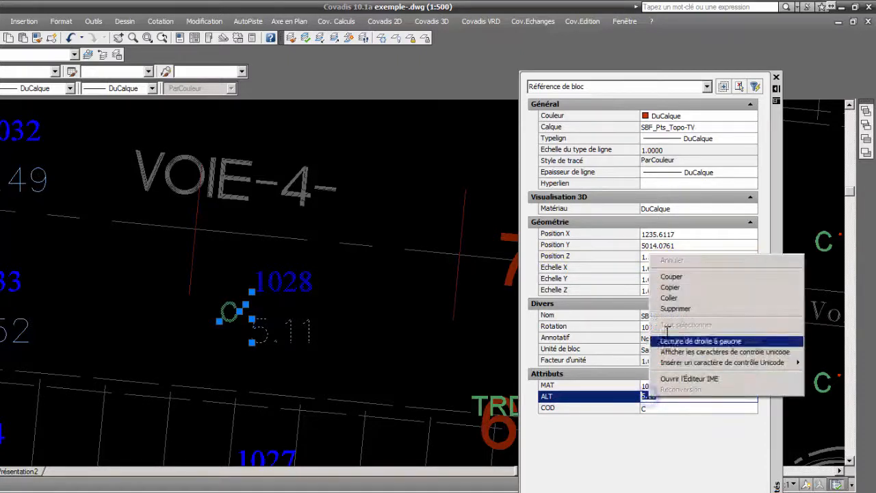
click(680, 288)
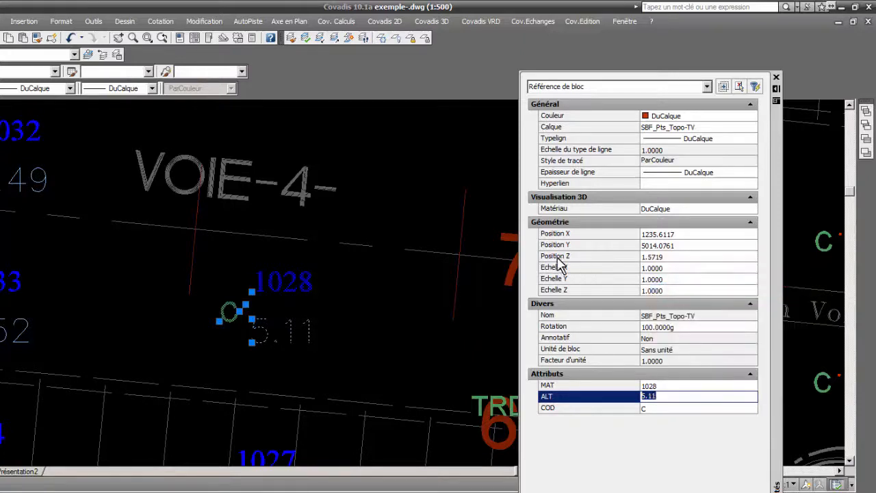
click(667, 256)
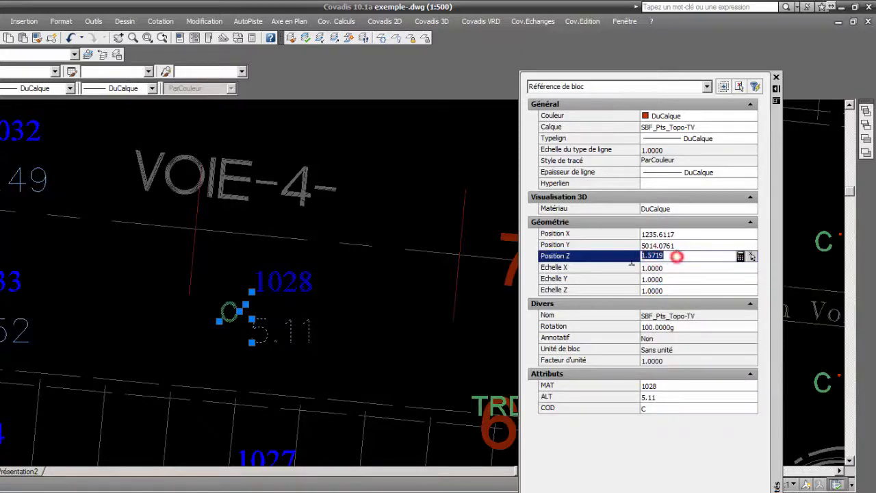
right_click(651, 264)
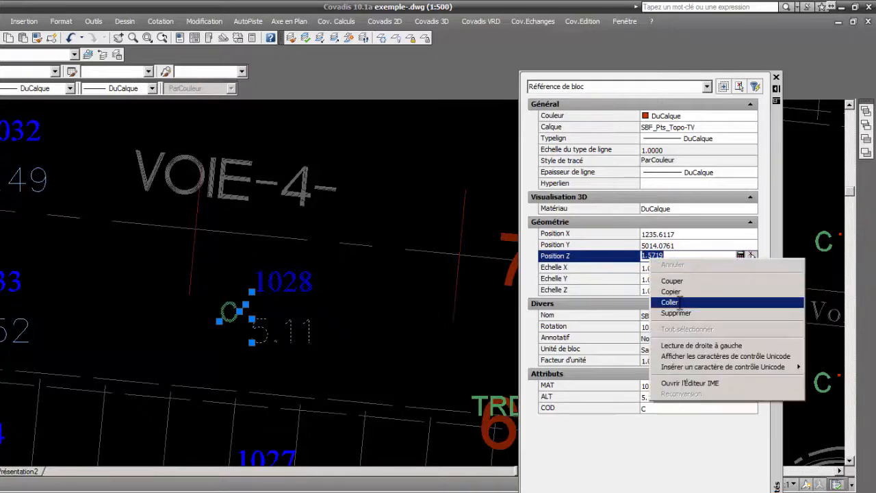
click(676, 302)
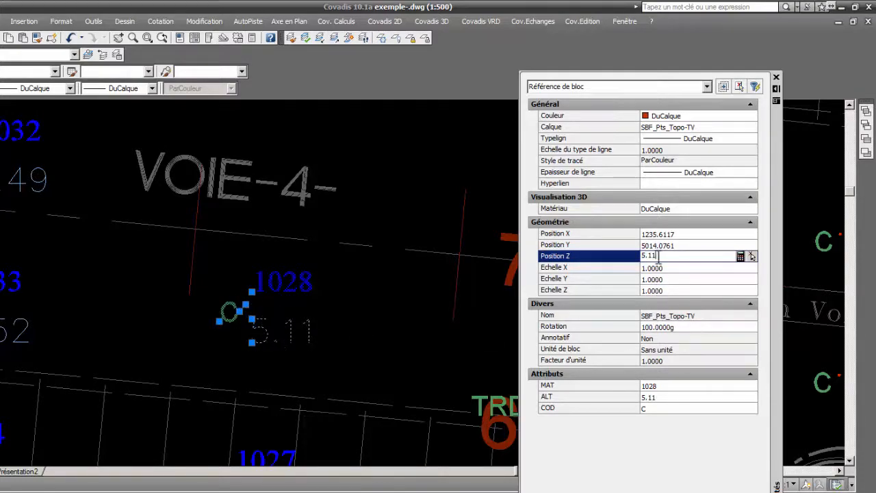
key(Return)
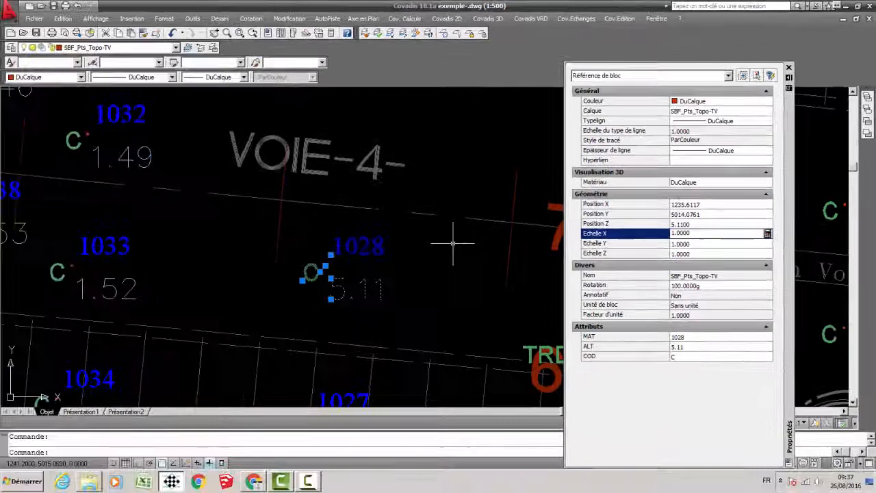
Clear the selection of point 1028 and close the object properties.
scroll(385, 277, down, 2)
middle_drag(385, 276, 388, 294)
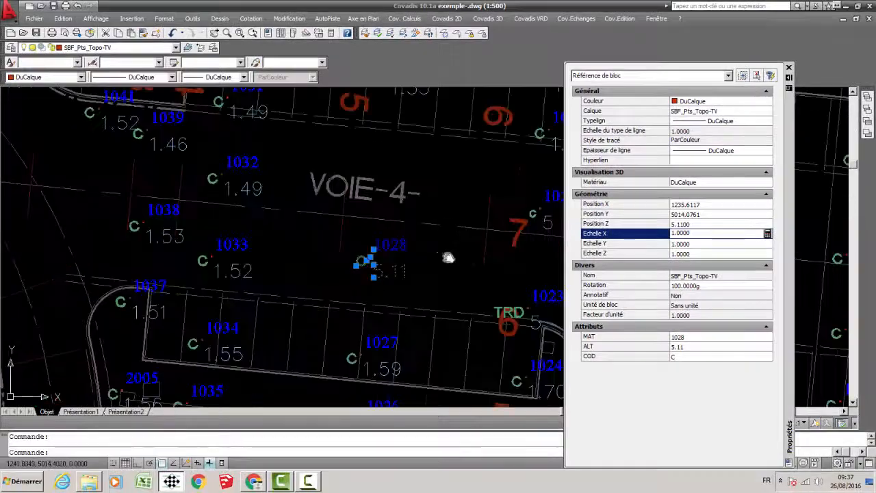
middle_drag(447, 258, 427, 263)
key(Escape)
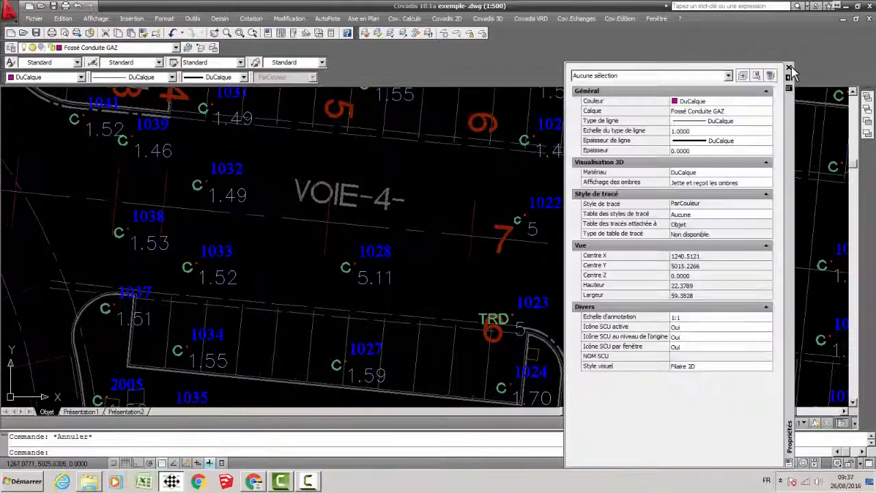
click(789, 68)
Open the extended attribute editor for topographic point 1033 and move the dialog clear of the point.
scroll(429, 251, down, 4)
scroll(428, 250, up, 4)
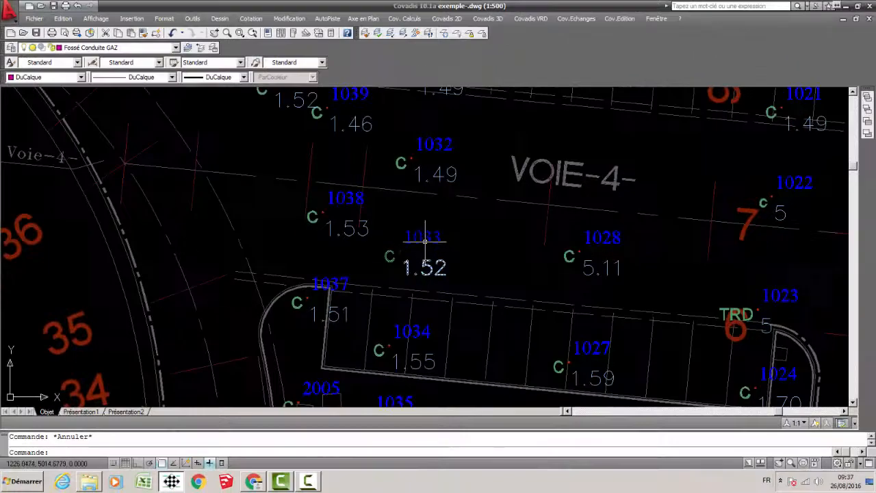
scroll(426, 247, up, 5)
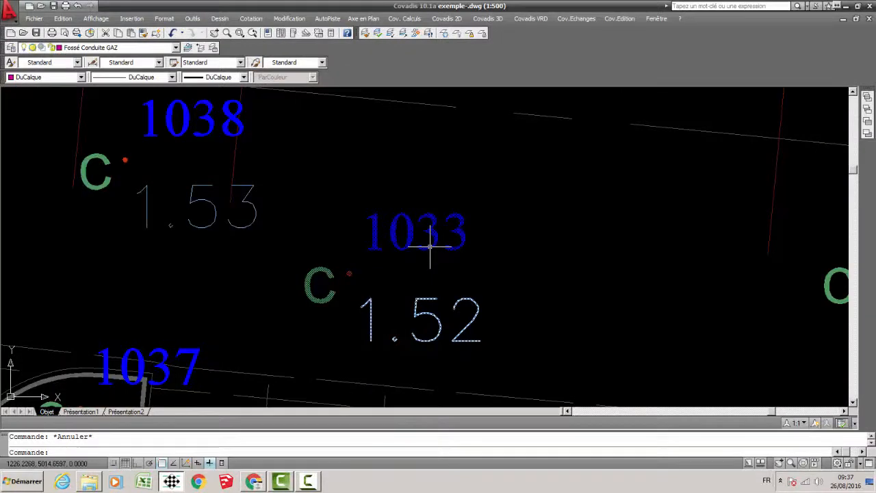
scroll(429, 246, down, 4)
scroll(426, 247, up, 3)
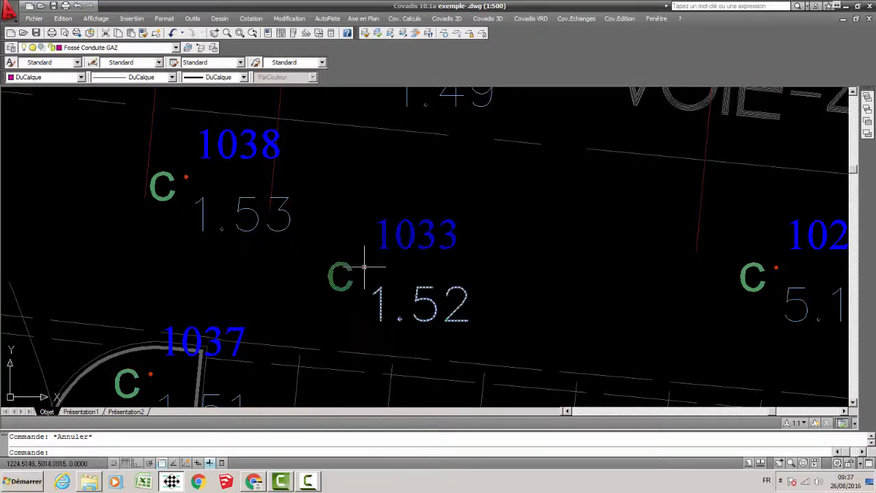
double_click(400, 238)
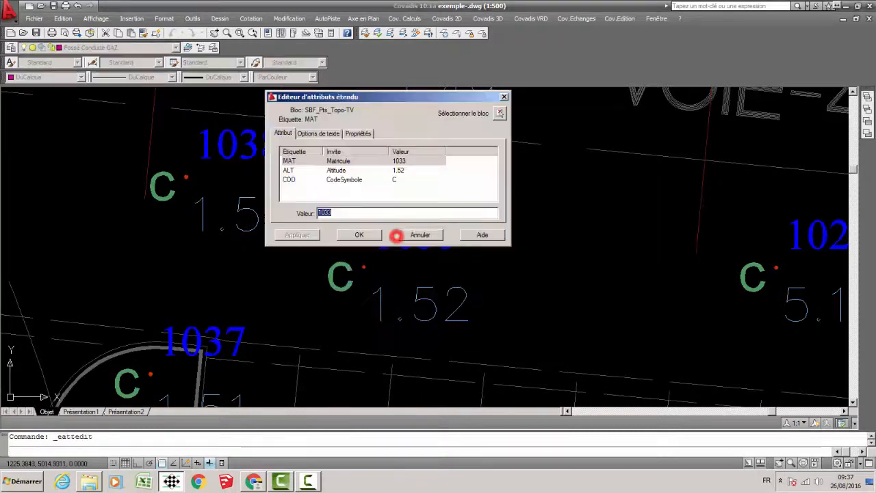
drag(391, 94, 581, 96)
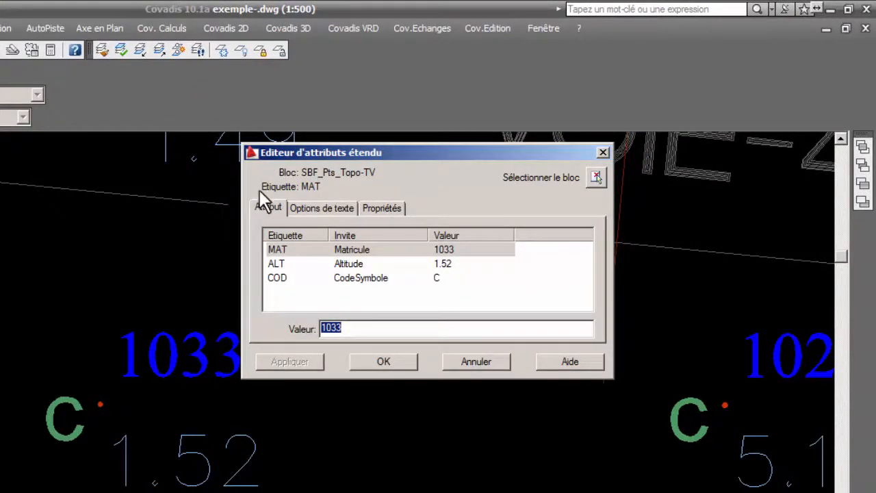
Examine the MAT, ALT and COD attributes of point 1033 and their values in the attribute editor.
click(284, 264)
click(281, 277)
click(279, 250)
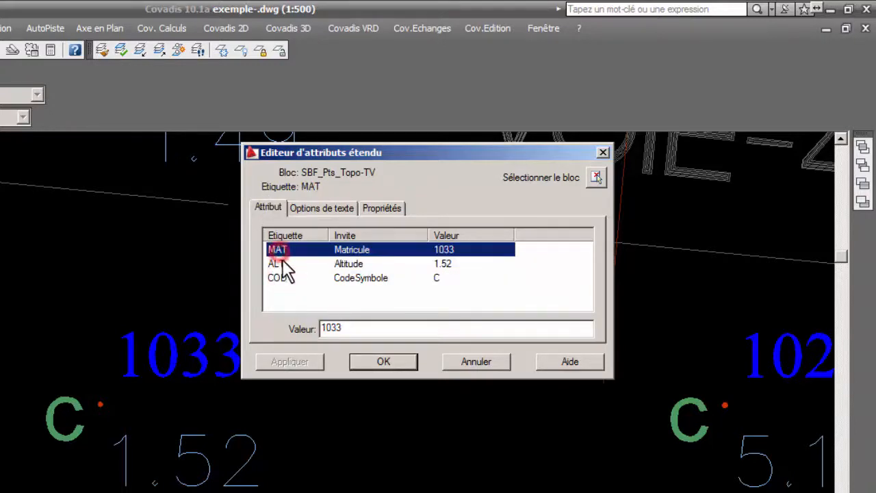
click(278, 264)
click(281, 277)
click(279, 250)
click(278, 263)
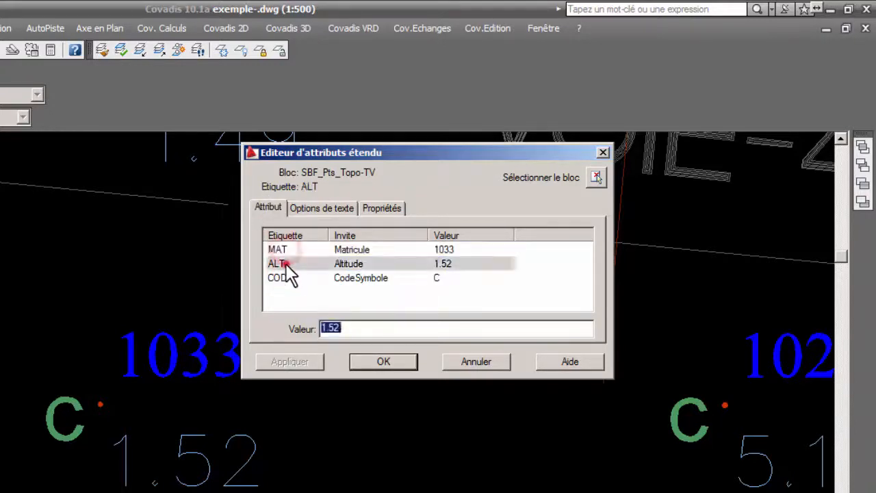
click(281, 278)
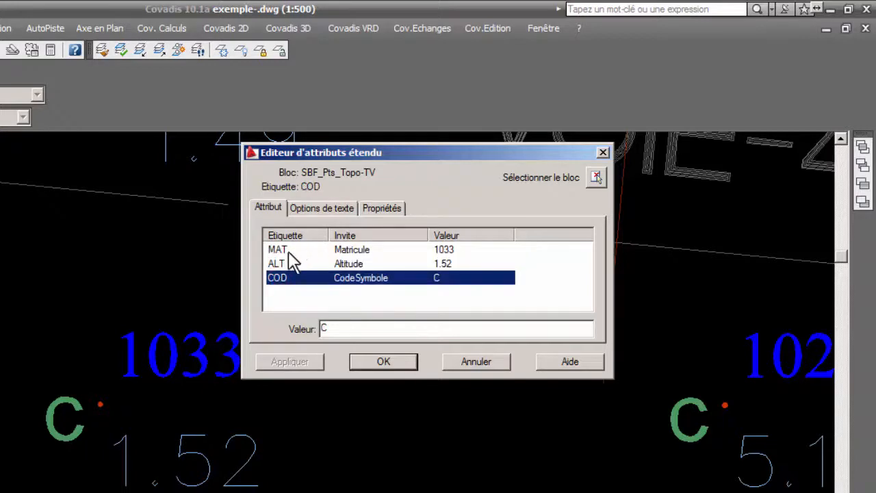
click(282, 250)
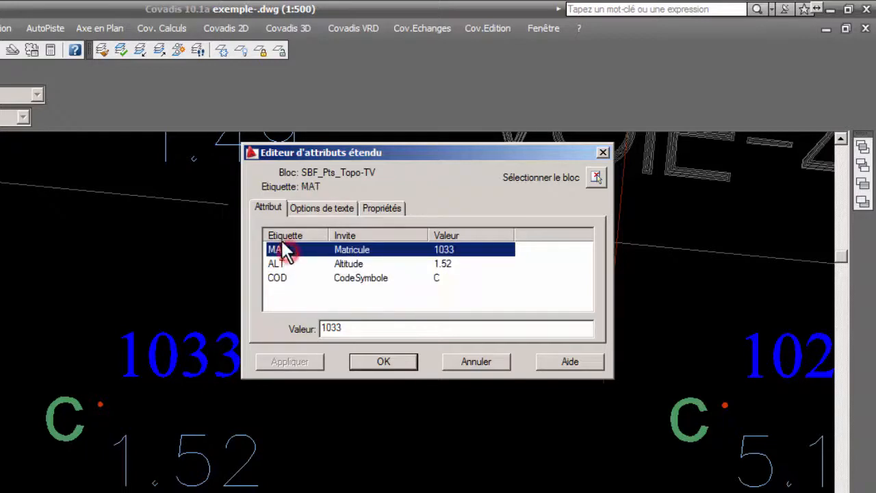
click(450, 266)
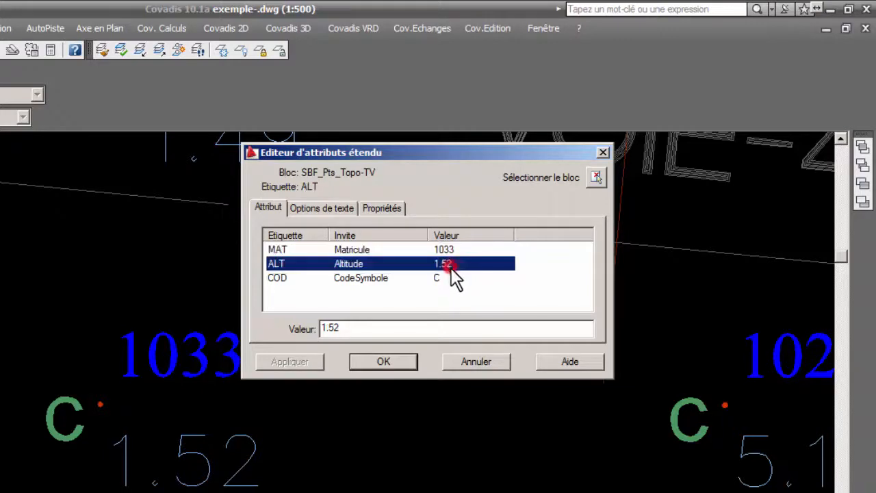
click(451, 276)
drag(460, 150, 490, 109)
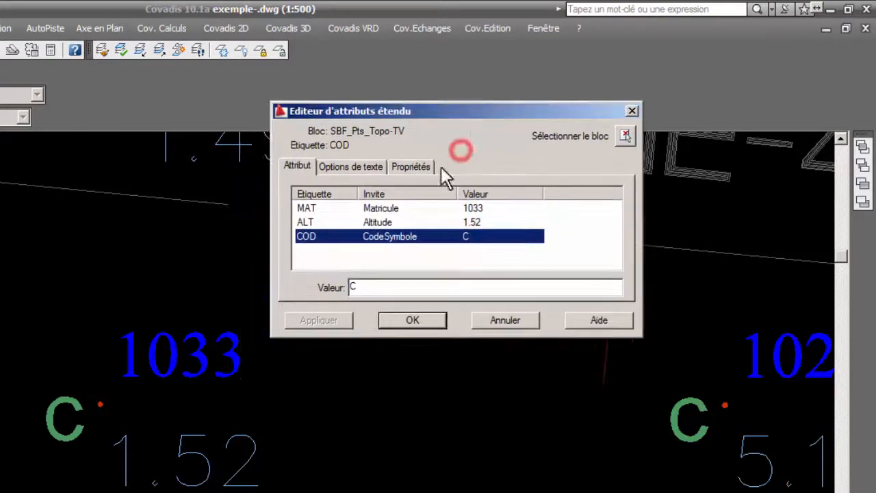
click(487, 207)
click(474, 222)
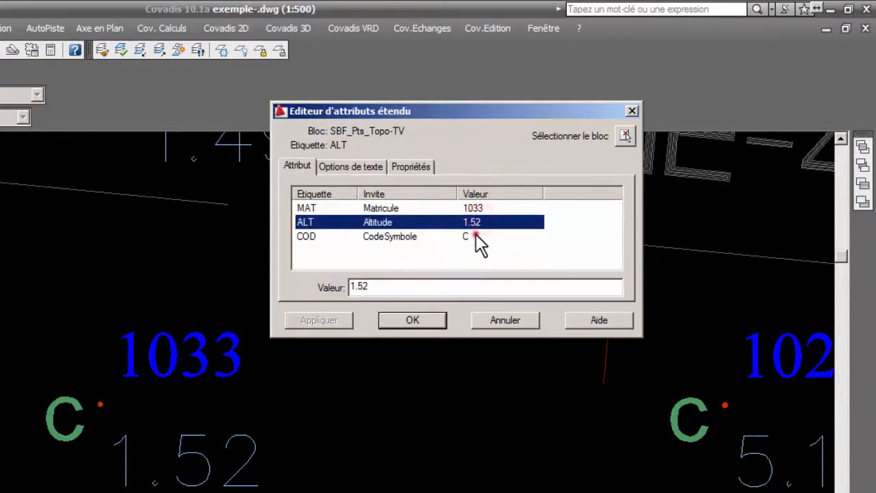
click(474, 236)
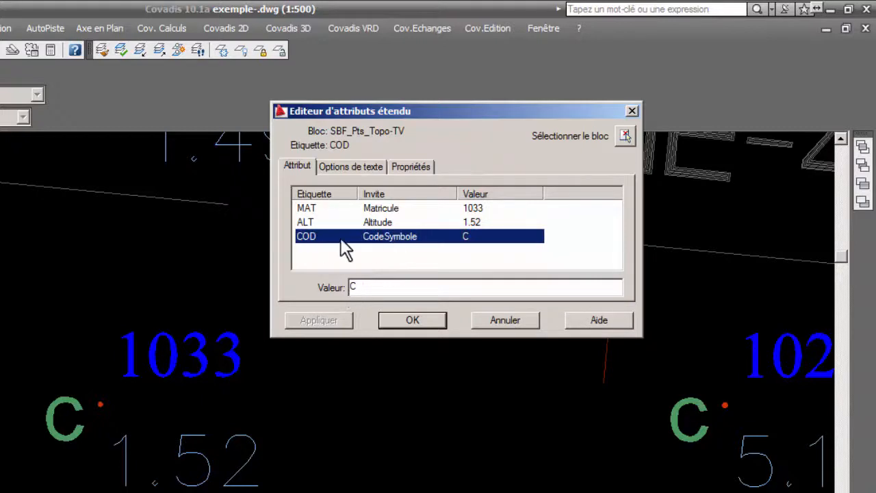
Set the COD attribute of point 1033 to STN and accept the attribute changes.
click(474, 222)
click(475, 236)
double_click(356, 287)
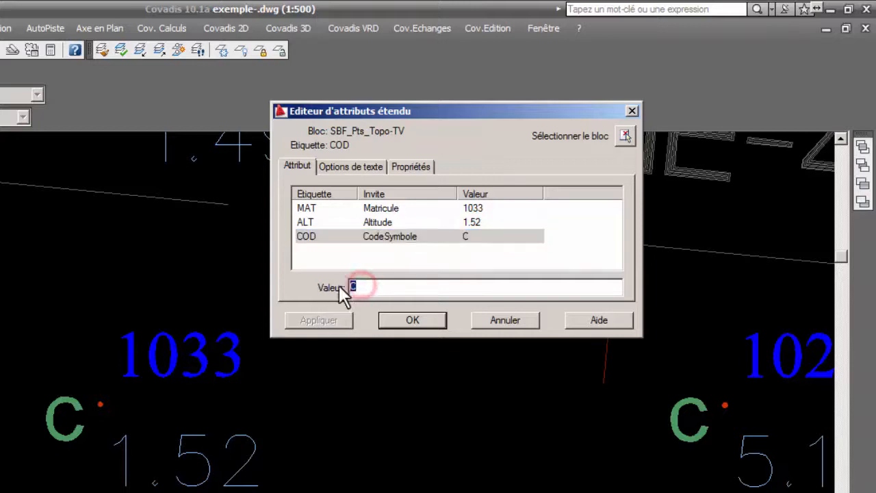
text(STN)
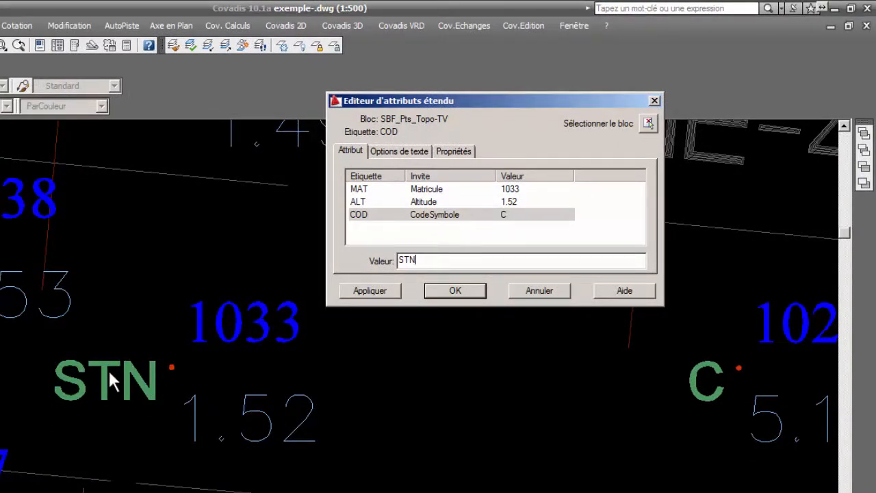
click(518, 191)
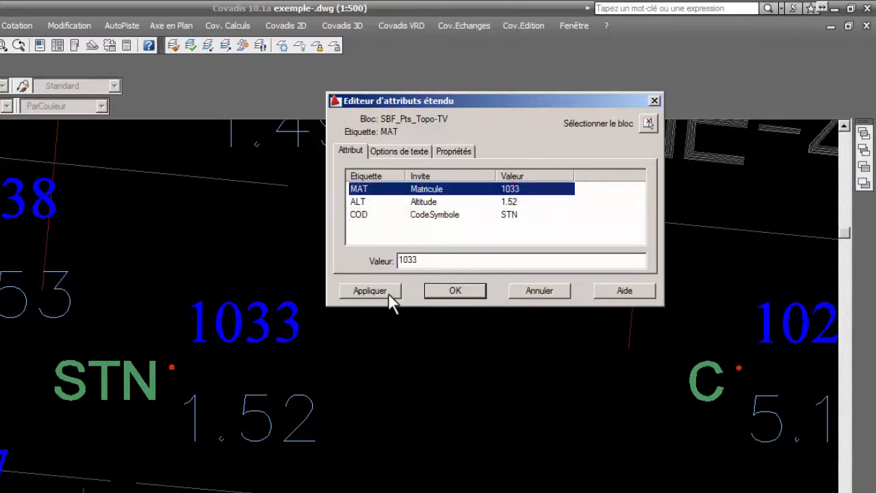
click(464, 291)
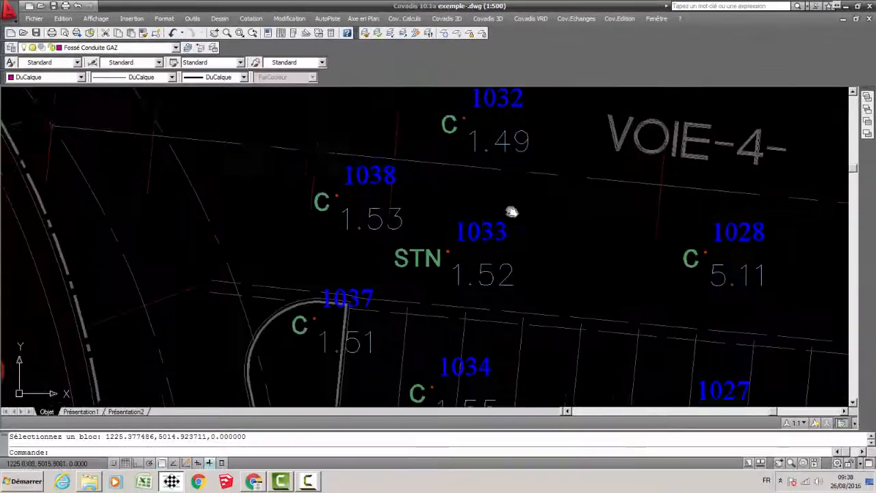
Open the extended attribute editor for topographic point 1043, set its MAT attribute to T.23 and apply it.
middle_drag(512, 212, 584, 267)
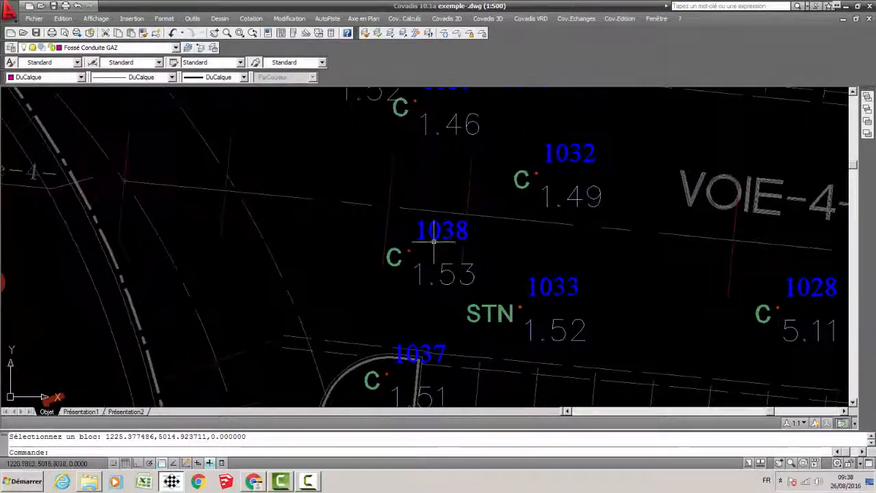
middle_drag(454, 213, 469, 317)
middle_drag(490, 201, 532, 347)
middle_drag(544, 181, 515, 304)
scroll(413, 210, up, 4)
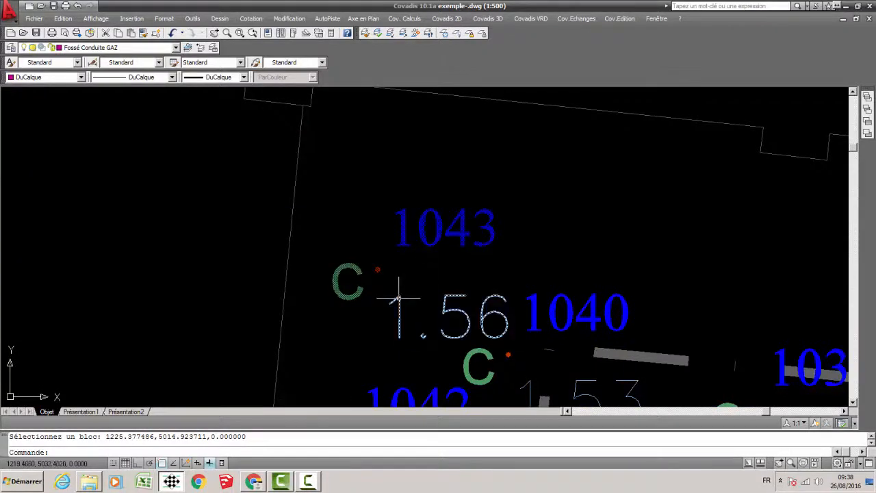
double_click(406, 245)
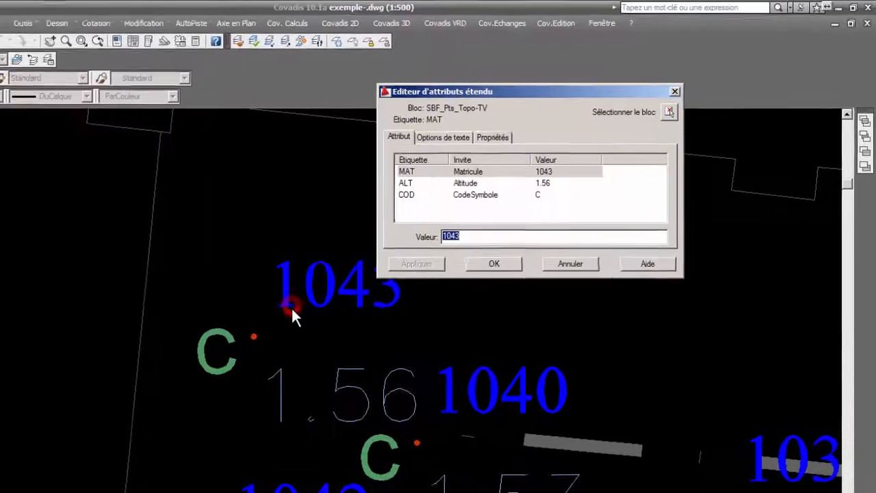
click(407, 176)
drag(464, 240, 421, 242)
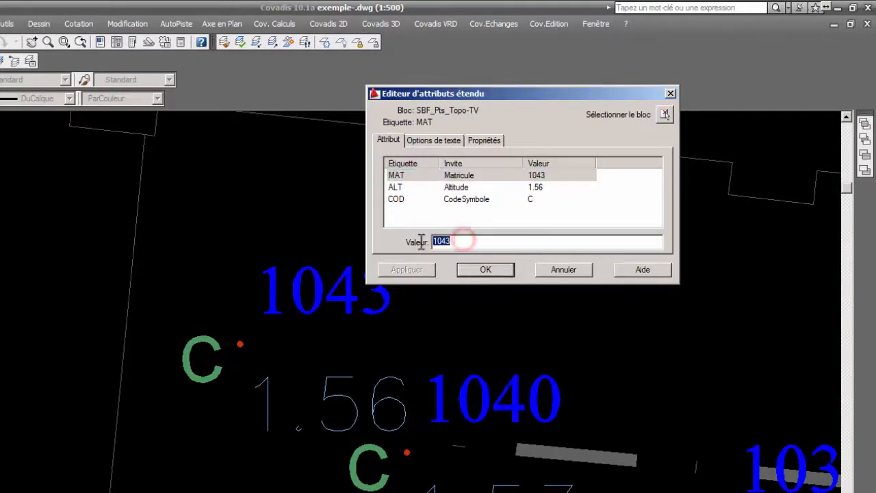
text(T.23)
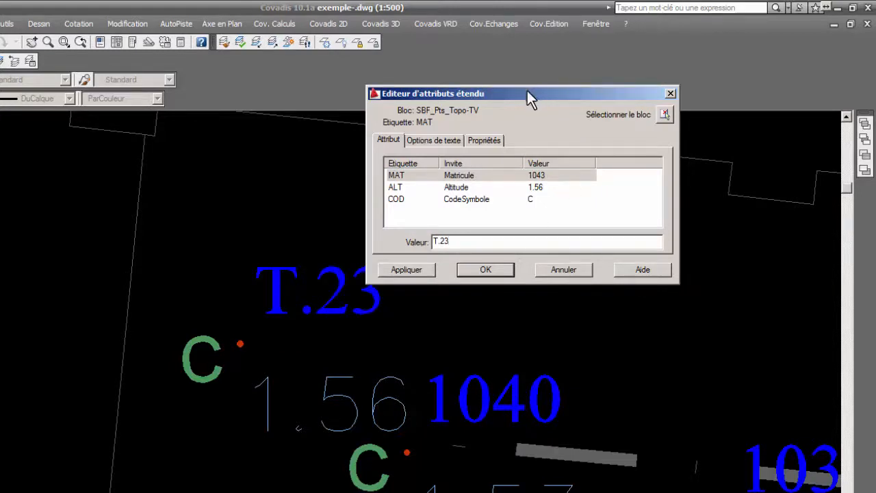
drag(534, 93, 653, 100)
click(523, 275)
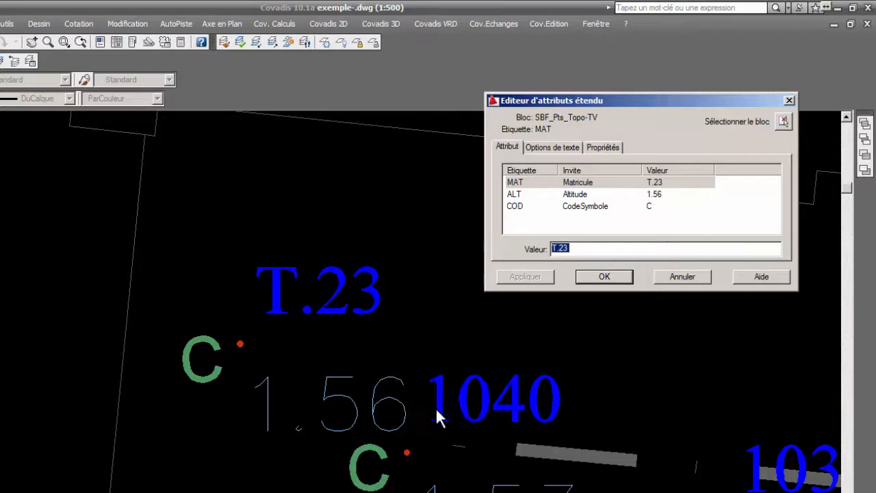
Switch the open attribute editor to the block of point 1033 by picking it in the drawing.
click(784, 126)
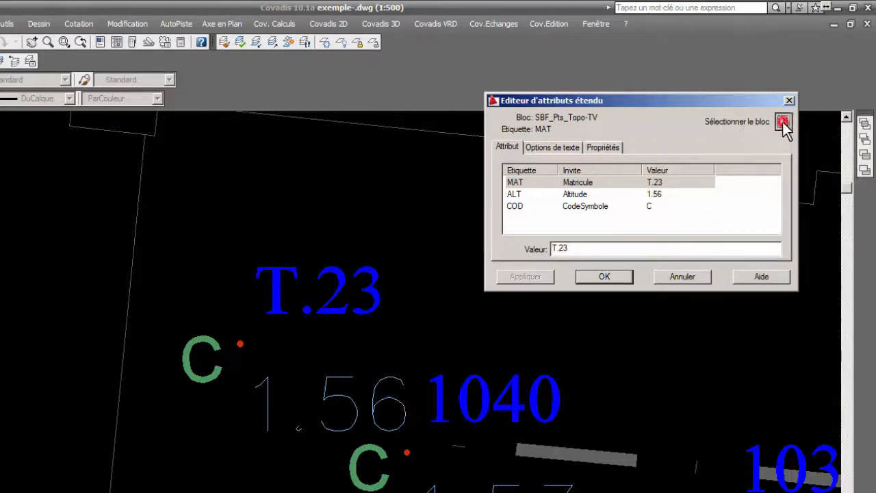
scroll(343, 274, down, 5)
middle_drag(395, 381, 395, 155)
scroll(395, 316, up, 4)
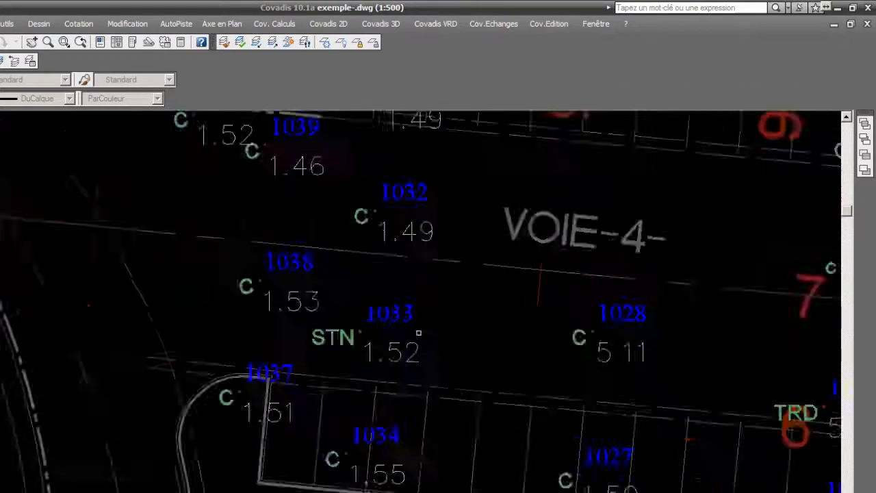
click(388, 309)
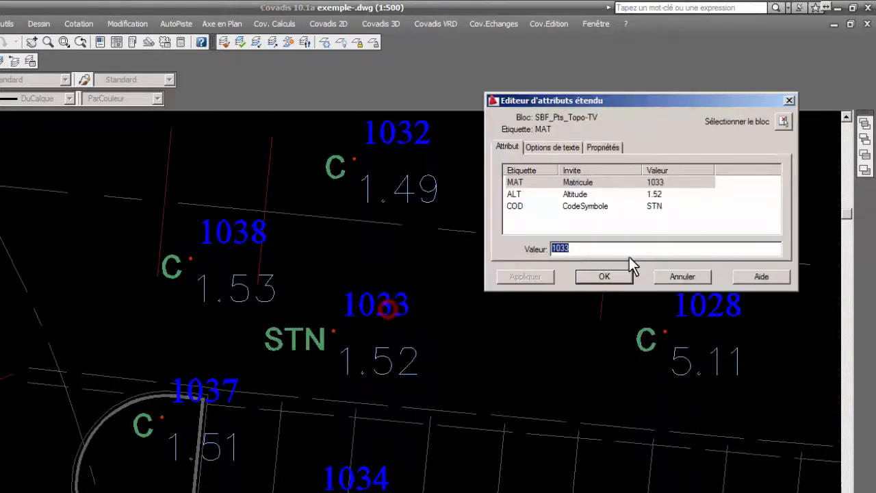
Set the MAT attribute of point 1033 to F.552 and apply it.
drag(575, 245, 528, 249)
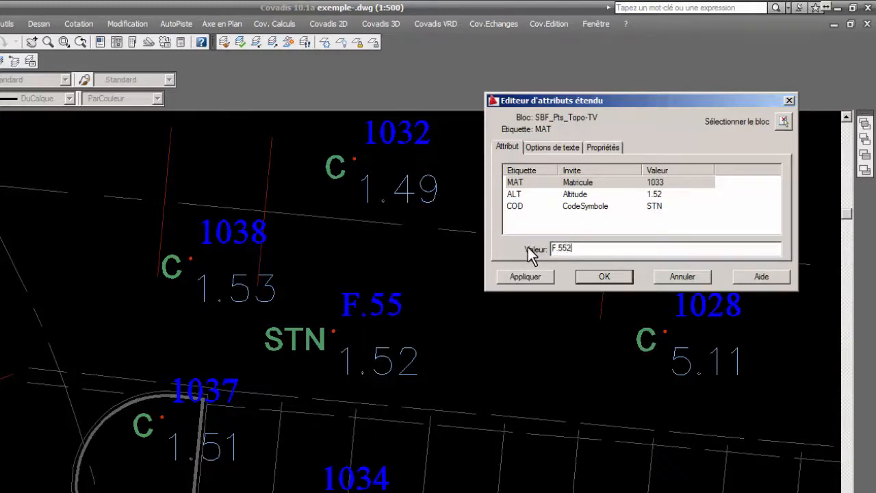
click(541, 277)
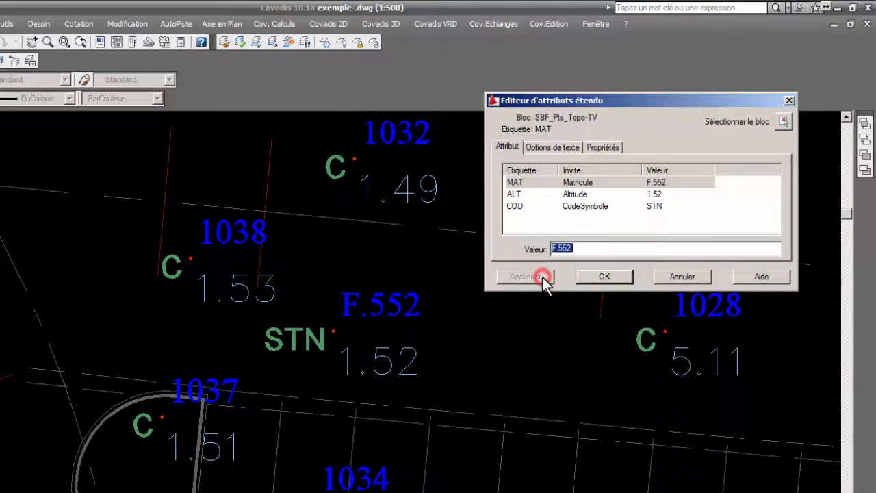
Switch the attribute editor to the block of point 1014, set its COD attribute to BA DL and apply it.
click(786, 121)
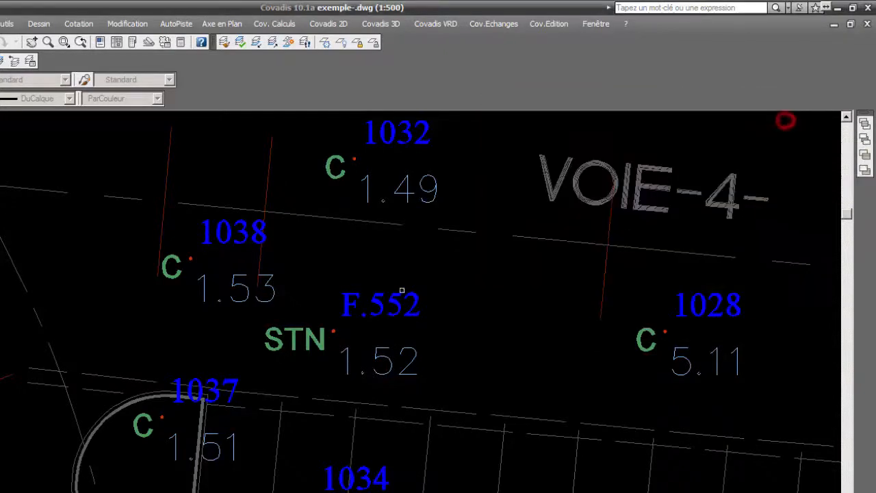
middle_drag(403, 290, 0, 164)
mouse_move(328, 271)
middle_down()
mouse_move(249, 196)
mouse_move(0, 73)
middle_up()
middle_drag(542, 329, 386, 291)
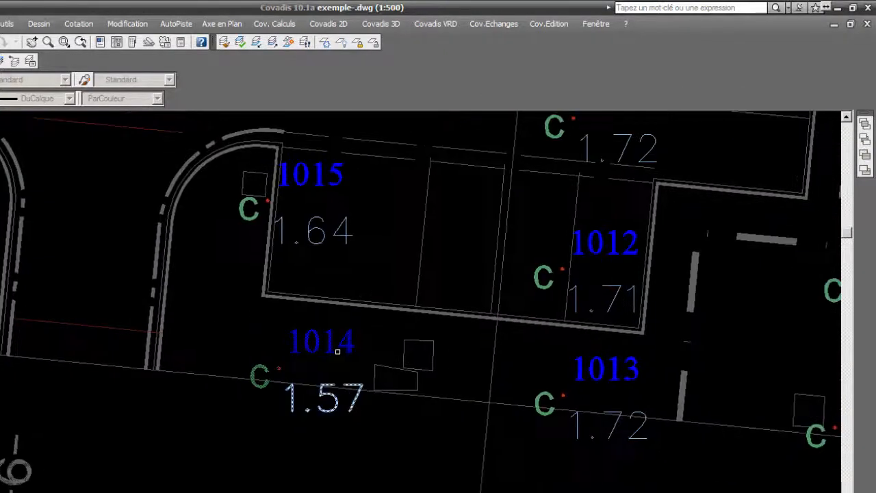
click(330, 335)
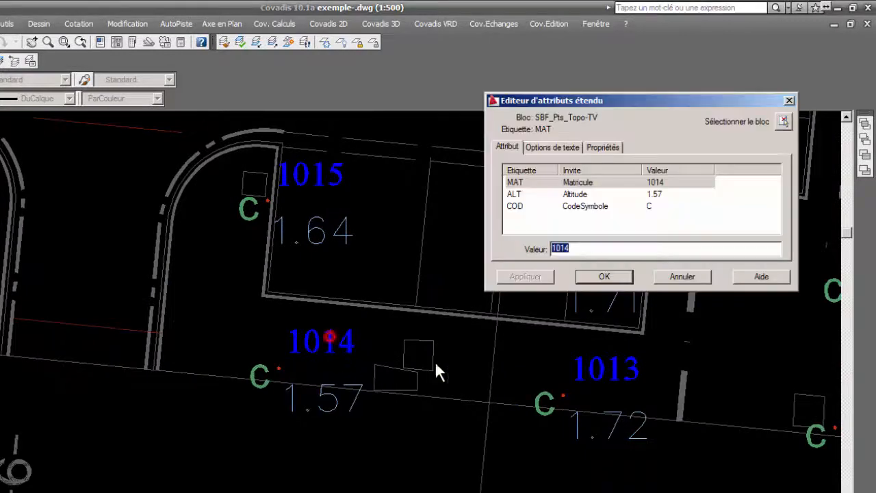
click(586, 207)
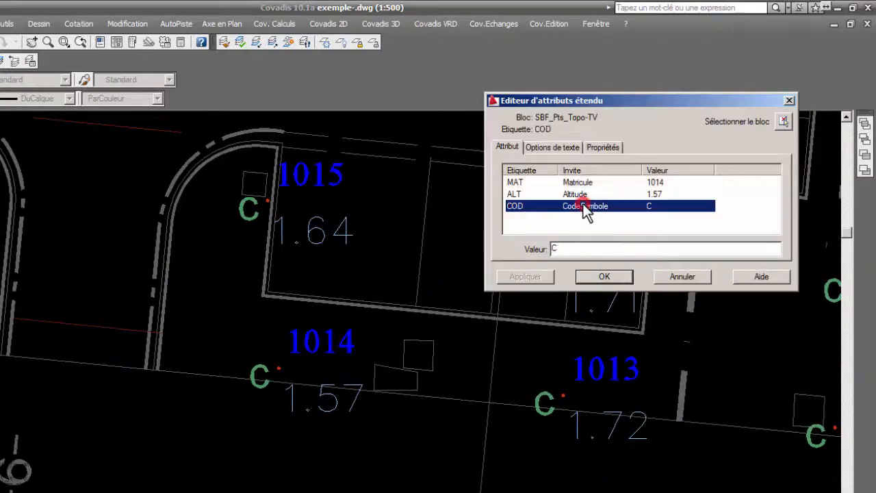
double_click(560, 250)
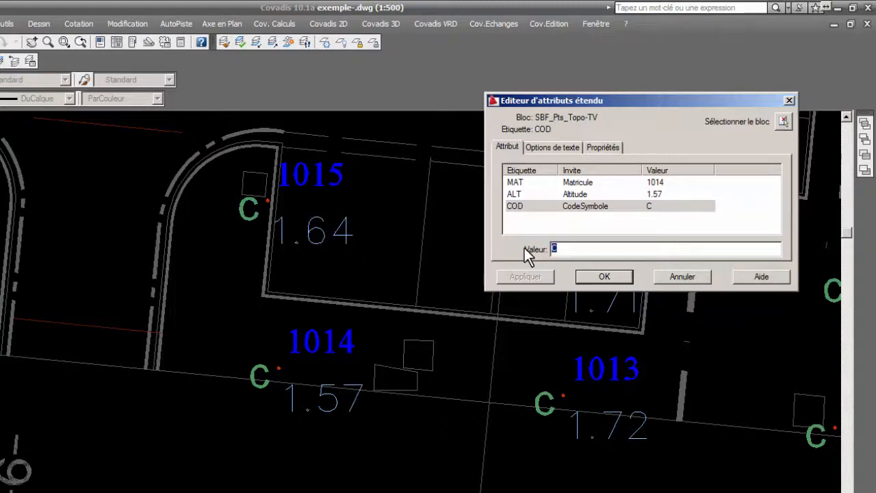
text(BA DL)
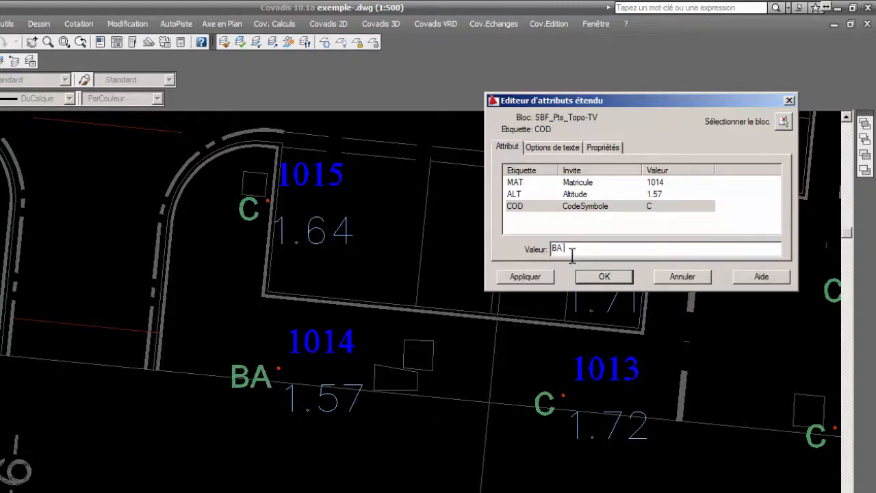
click(533, 277)
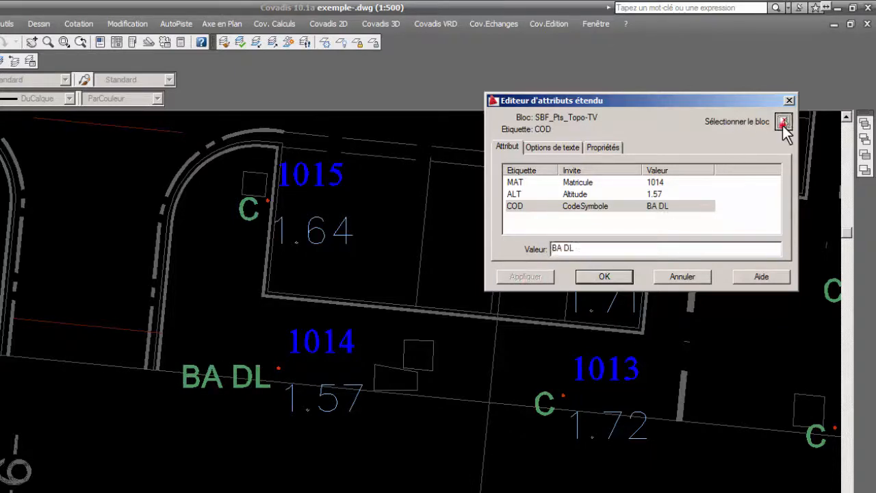
Switch the attribute editor to the block of point 1011, set its ALT attribute to 1.75, apply it and close the editor.
click(781, 123)
scroll(256, 324, down, 2)
middle_drag(610, 302, 479, 311)
scroll(480, 311, up, 3)
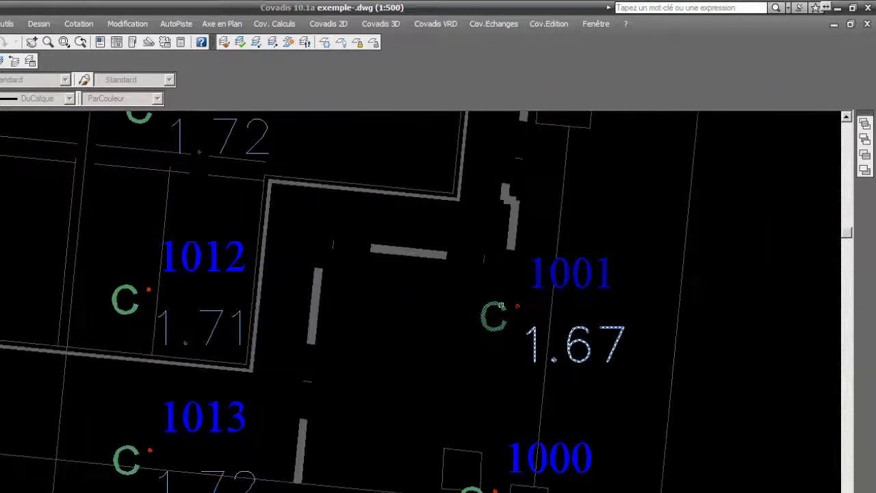
middle_drag(209, 280, 344, 420)
click(324, 217)
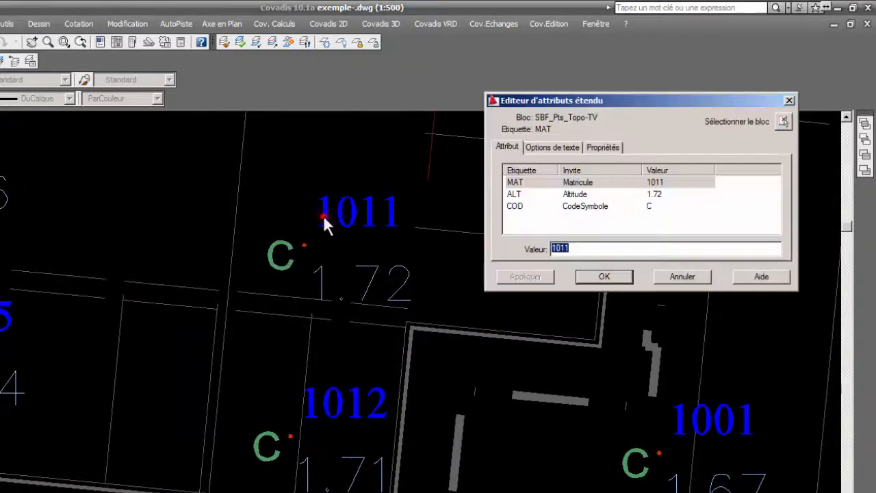
click(656, 195)
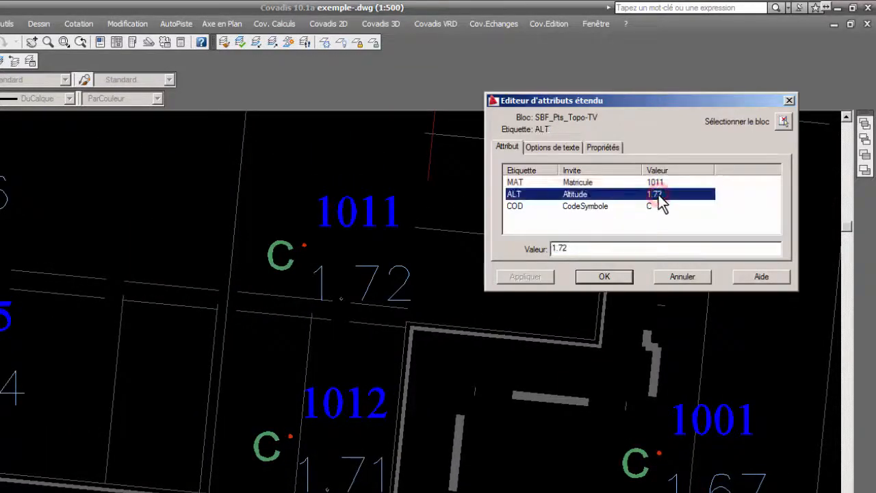
click(579, 249)
key(BackSpace)
text(5)
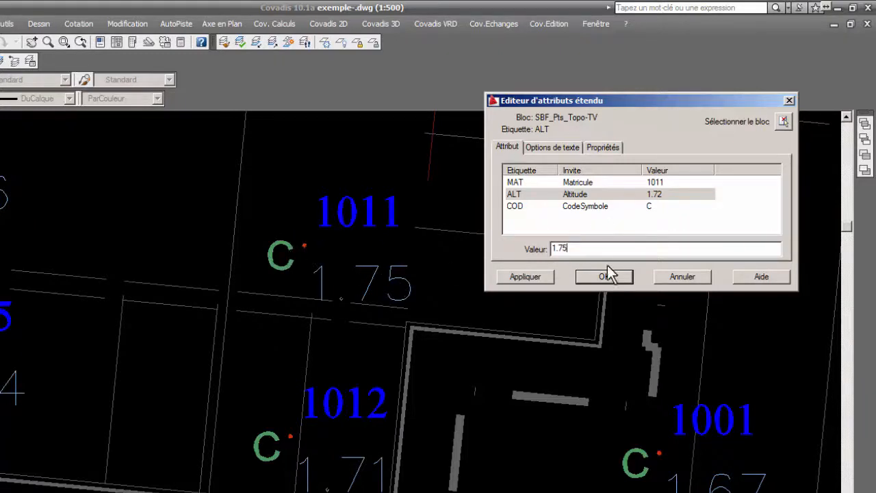
click(535, 276)
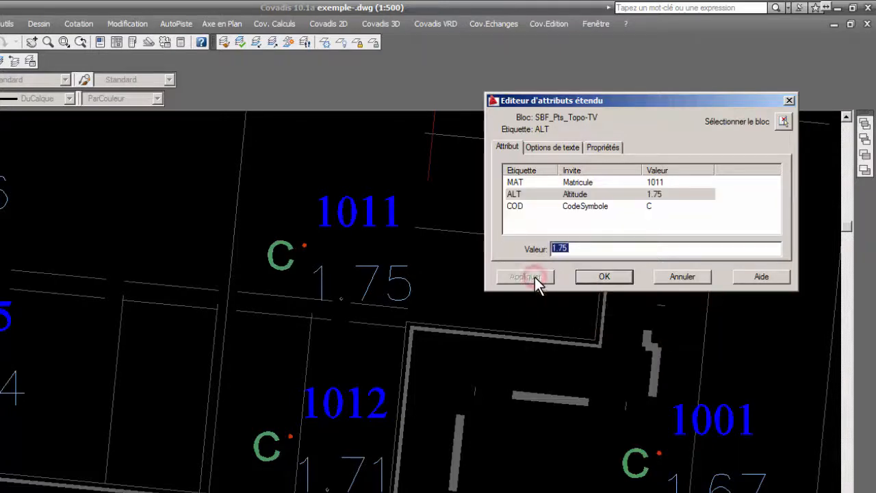
click(613, 279)
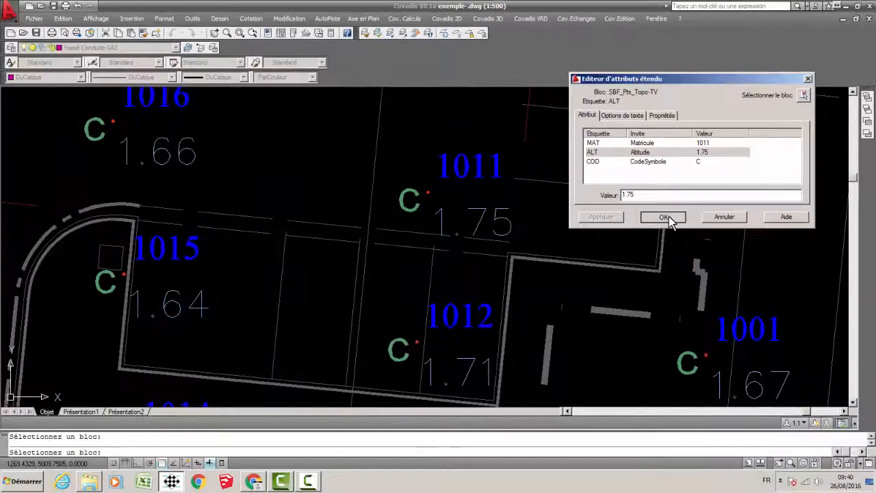
Start the Covadis command that modifies attribute values and select the blocks of points 1026, 1027 and 1035.
scroll(488, 220, down, 6)
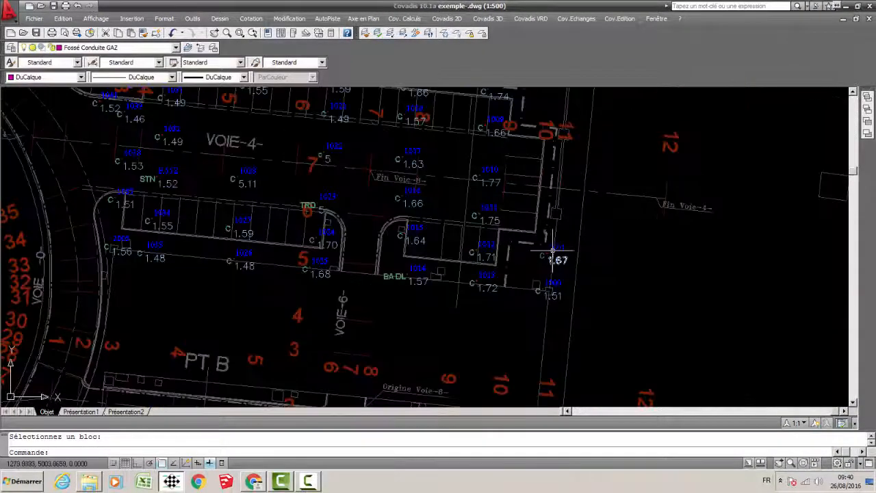
mouse_move(513, 245)
middle_down()
mouse_move(752, 268)
mouse_move(704, 283)
middle_up()
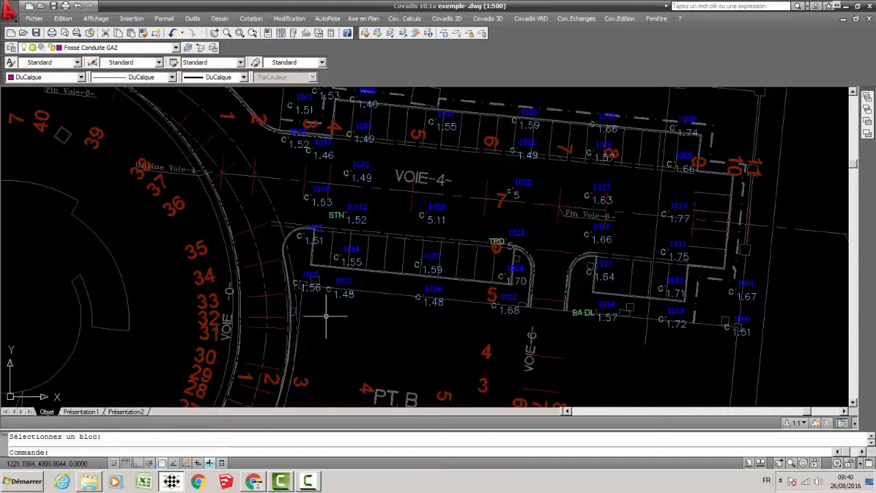
middle_drag(447, 224, 463, 263)
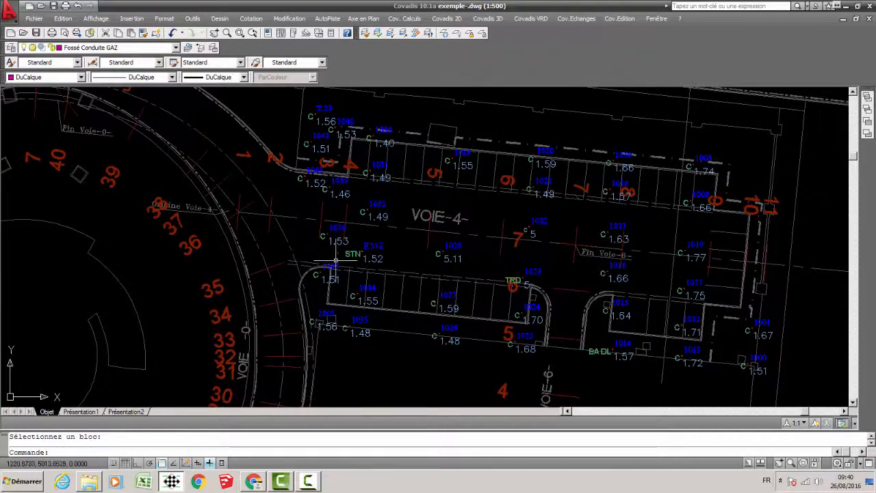
mouse_move(579, 239)
middle_down()
mouse_move(489, 242)
mouse_move(505, 249)
middle_up()
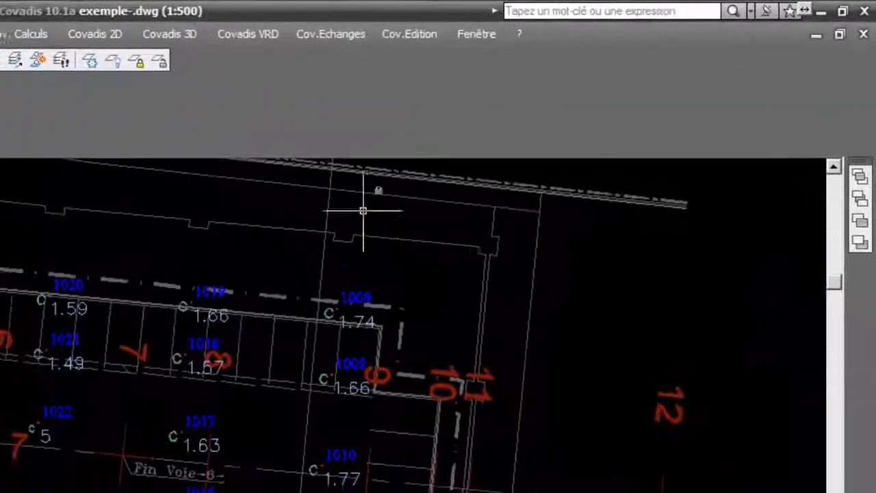
click(410, 34)
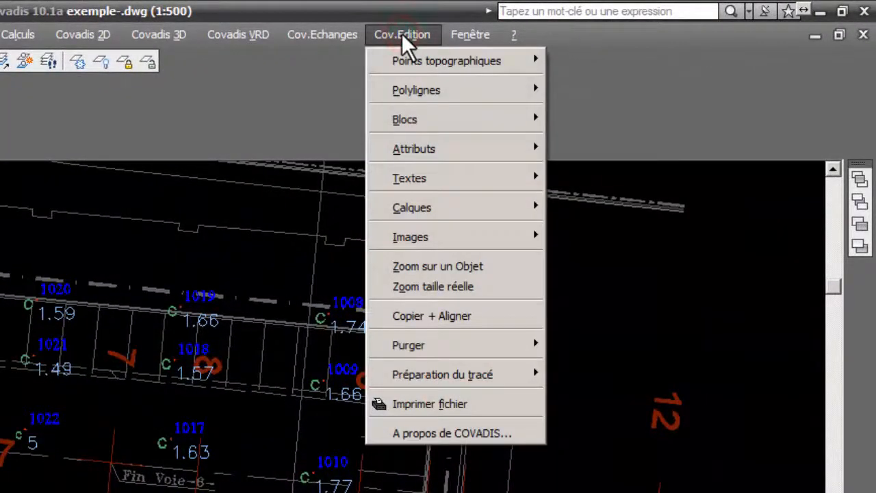
mouse_move(462, 151)
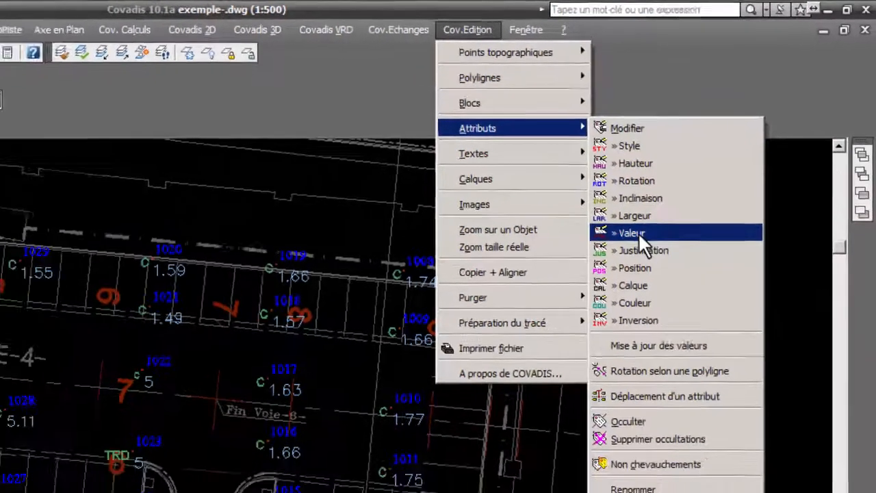
click(601, 272)
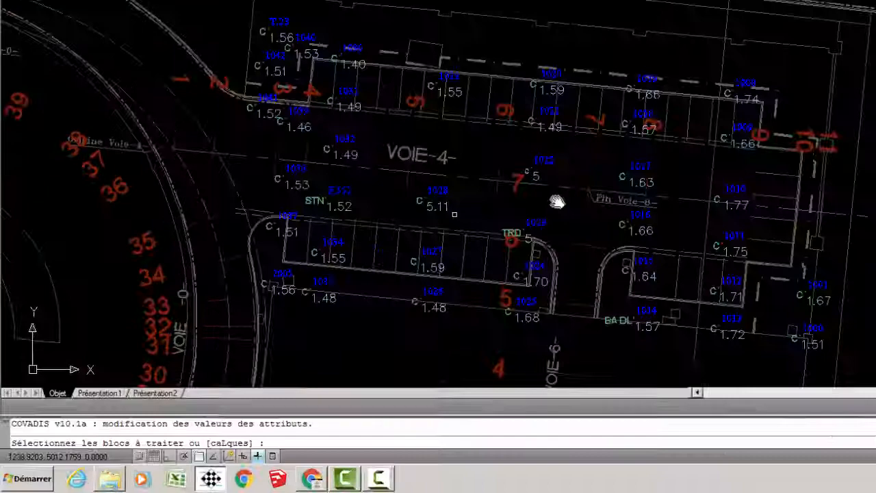
middle_drag(558, 202, 606, 197)
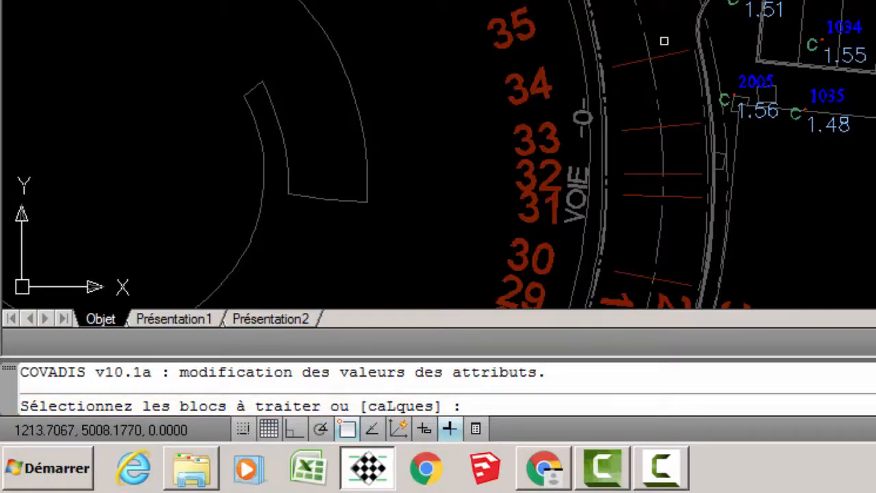
middle_drag(732, 140, 624, 140)
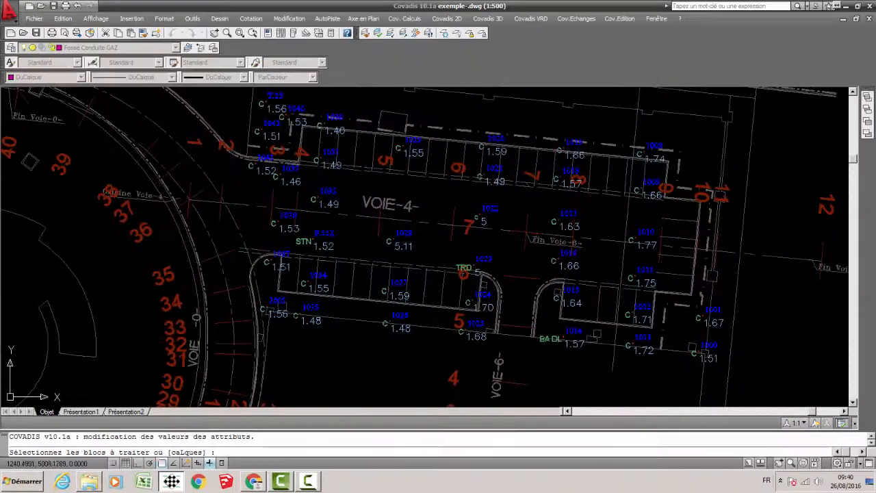
scroll(398, 318, up, 3)
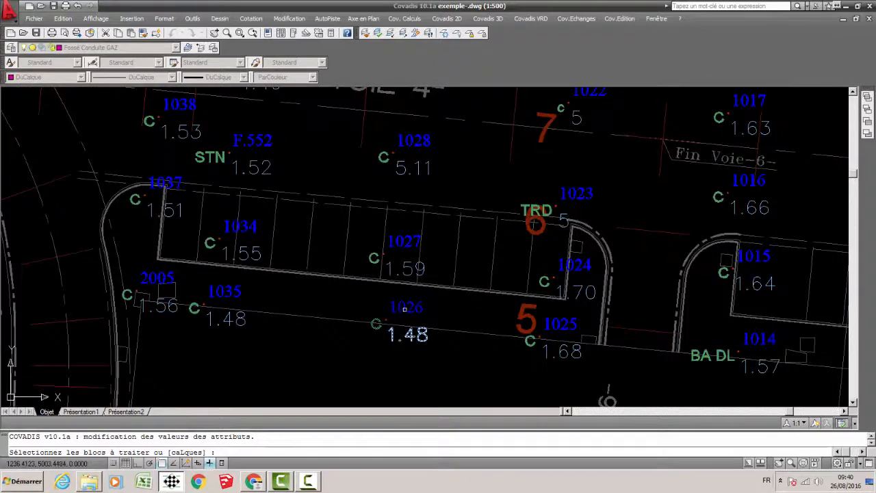
click(403, 309)
click(411, 247)
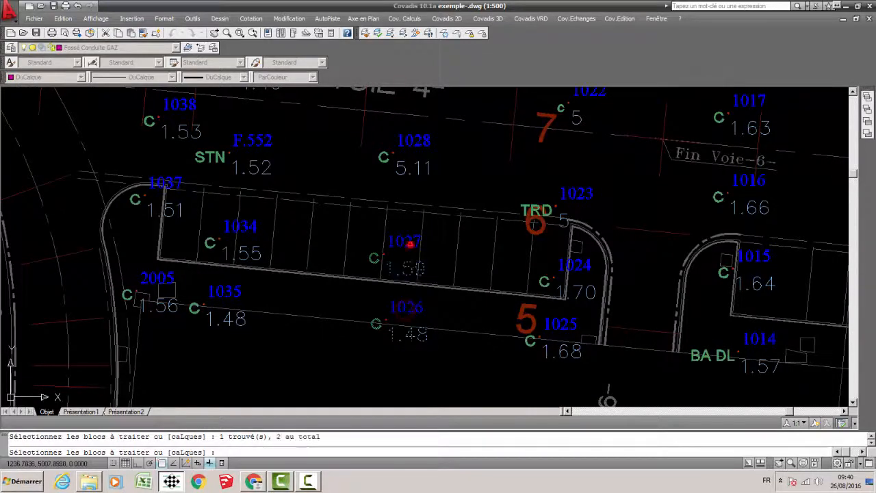
click(237, 292)
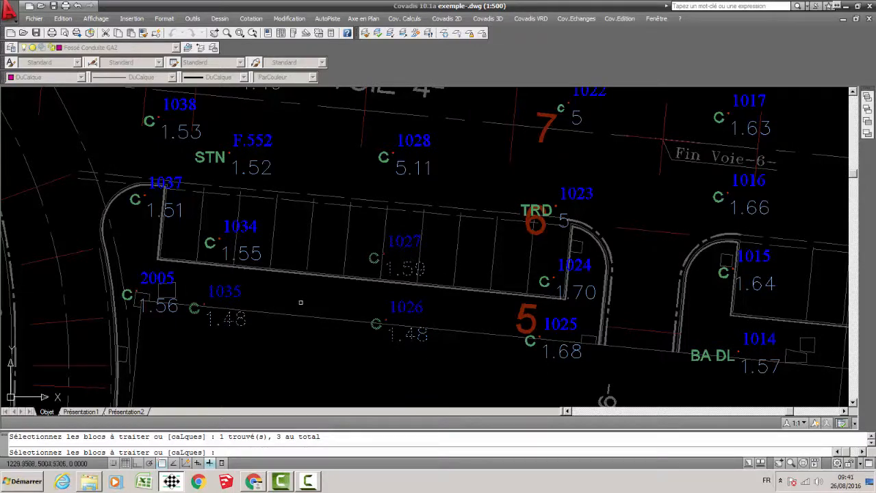
key(Return)
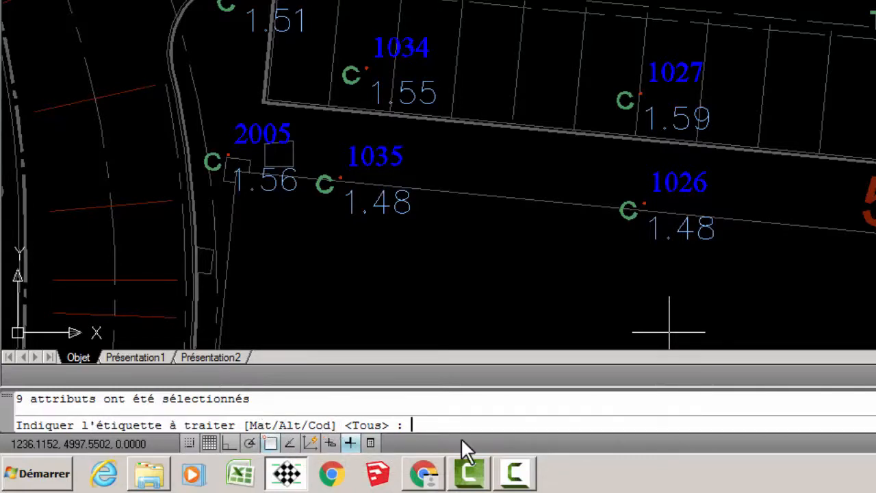
Choose the Cod label and set the codes to PA for point 1026, VR for 1027 and AR for 1035.
text(c)
key(Return)
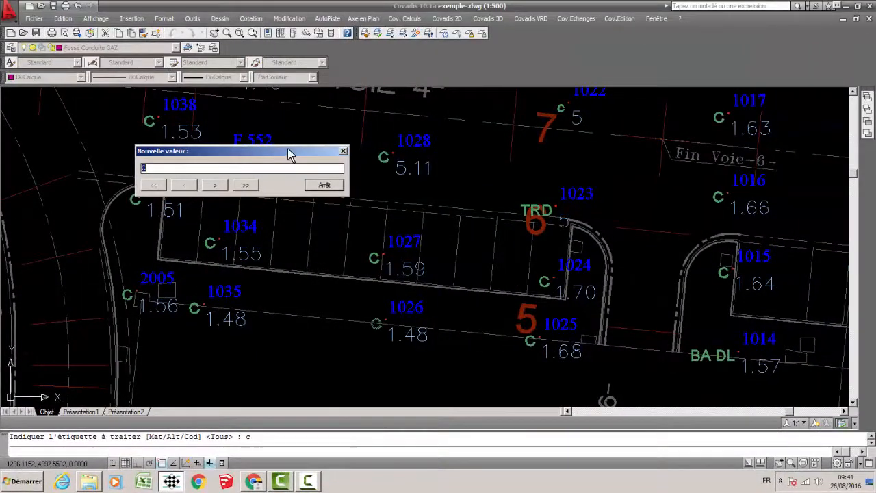
drag(287, 148, 342, 138)
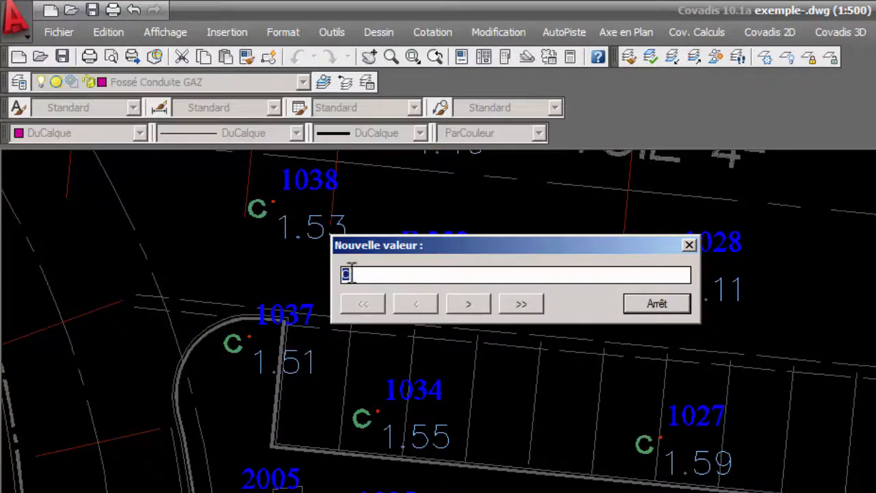
click(357, 274)
click(470, 304)
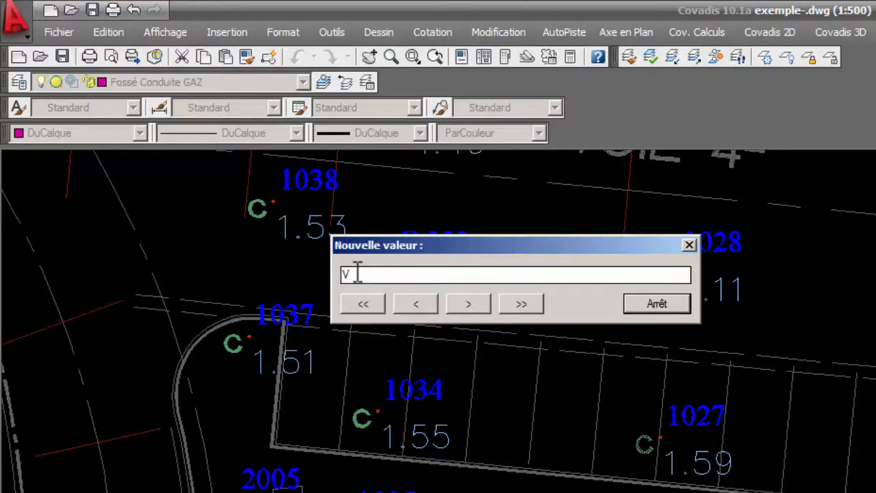
click(471, 303)
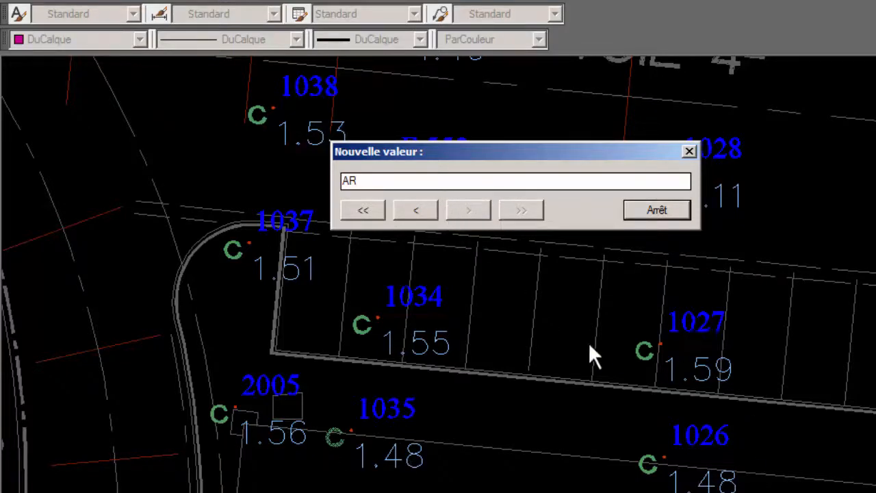
click(657, 210)
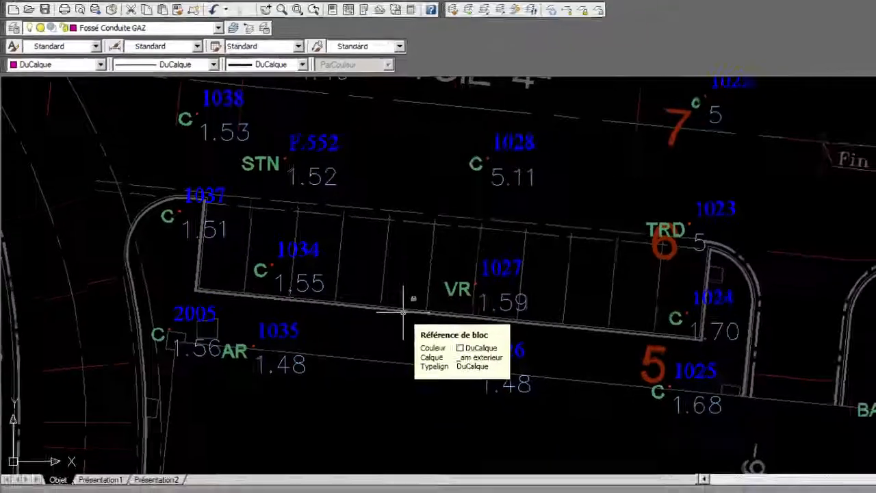
Start the Covadis command that modifies attribute values and select the blocks of points 1021 and 1022.
scroll(404, 312, down, 2)
middle_drag(582, 290, 513, 319)
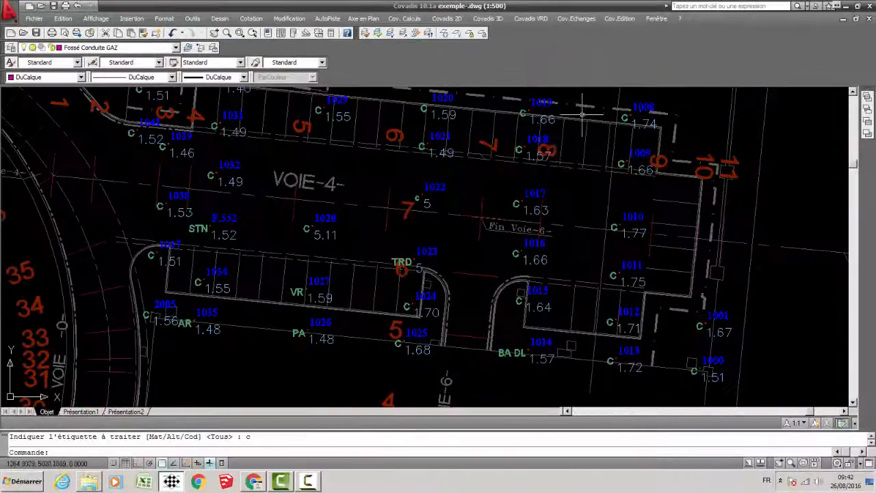
click(620, 19)
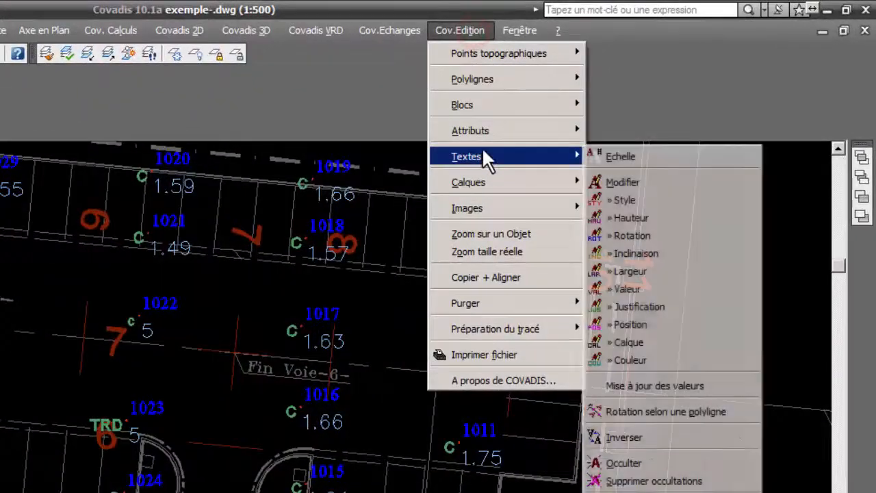
mouse_move(531, 132)
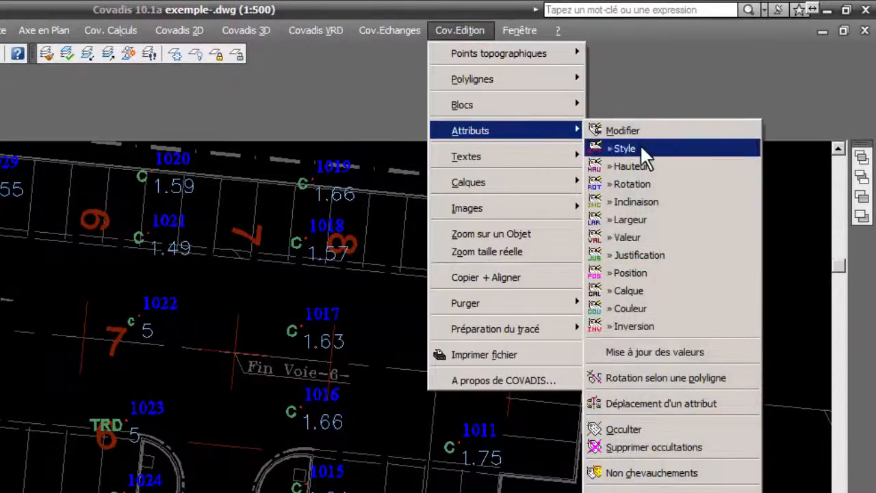
click(627, 238)
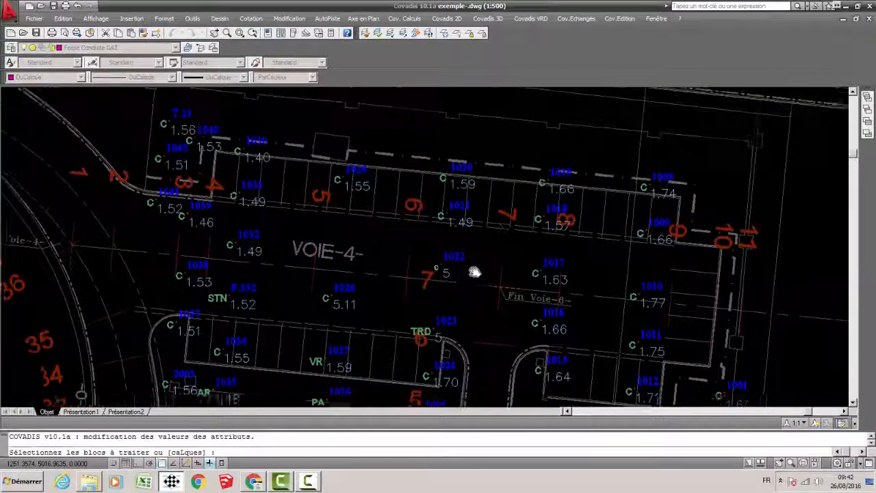
scroll(455, 217, up, 5)
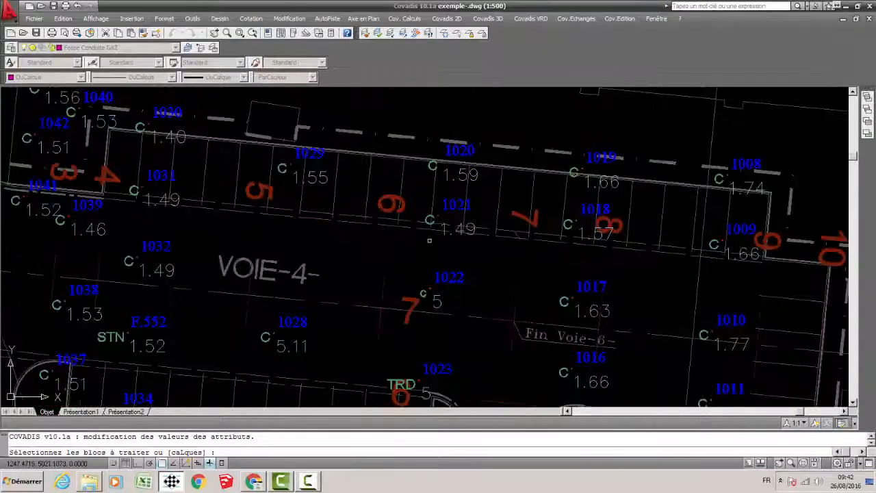
click(445, 187)
middle_drag(457, 290, 429, 227)
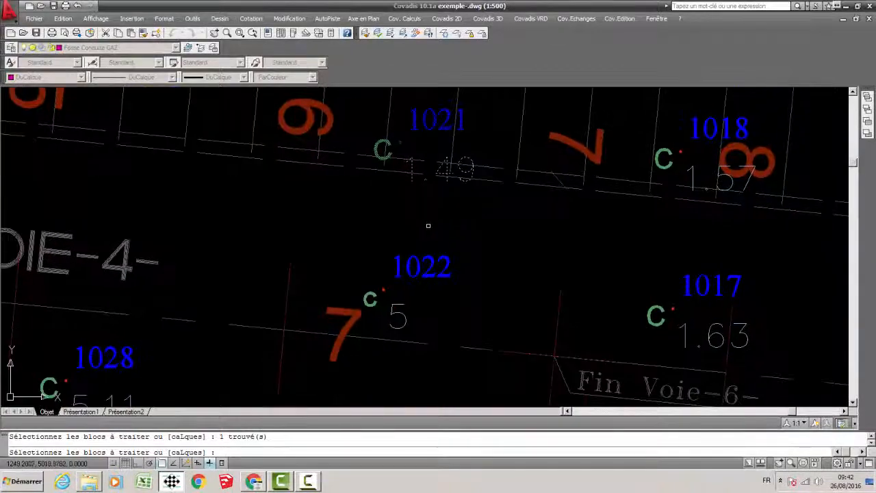
click(417, 257)
middle_drag(531, 222, 474, 249)
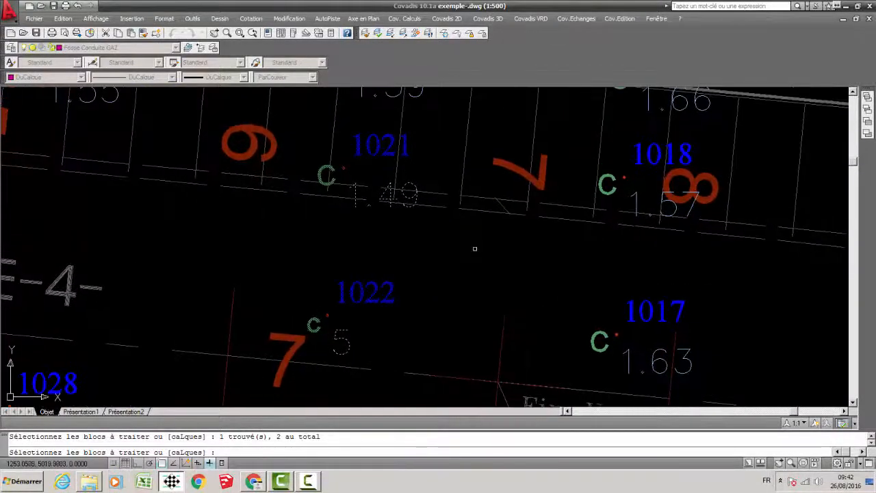
key(Return)
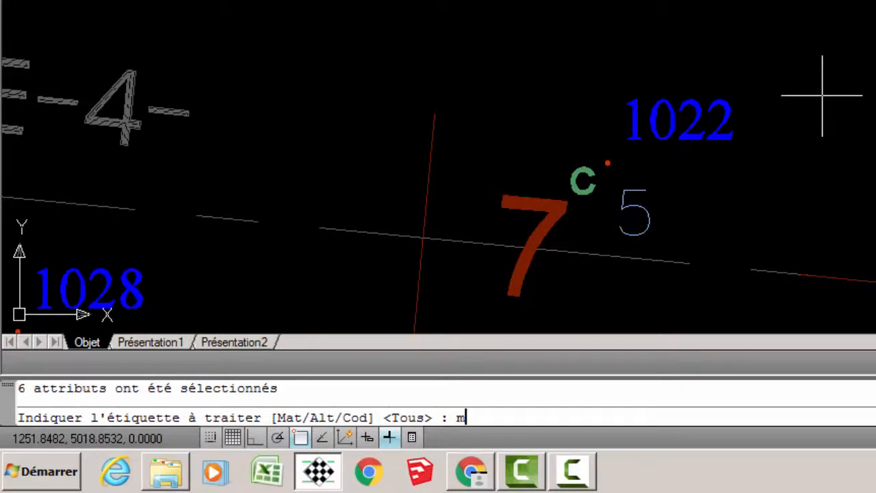
Choose the Mat label and set the point numbers to 5000 for point 1021 and 5001 for point 1022.
key(Return)
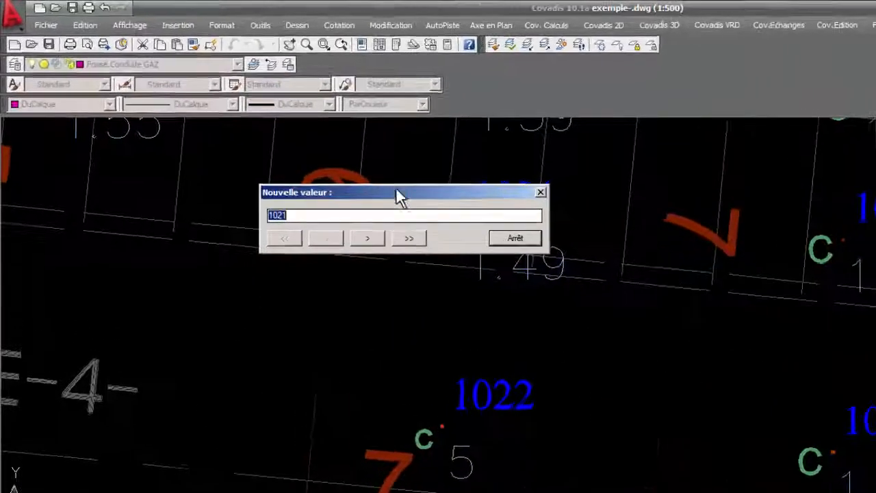
drag(401, 197, 219, 242)
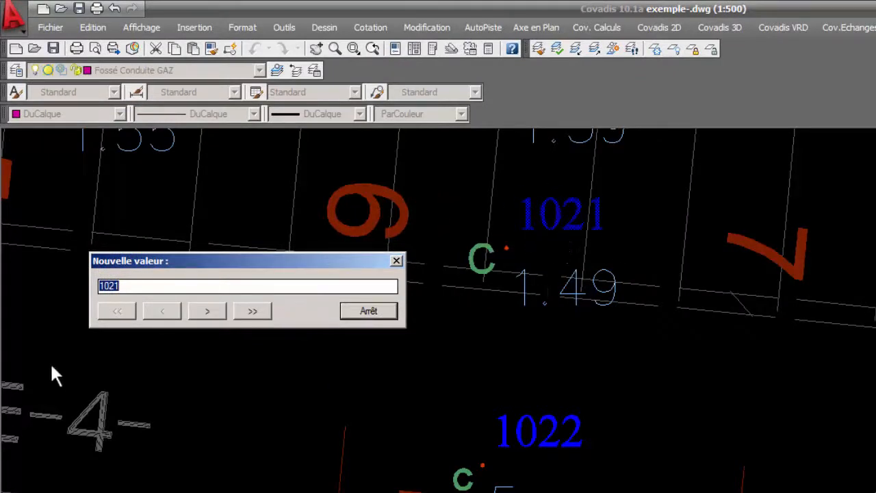
double_click(133, 289)
text(5000)
click(209, 311)
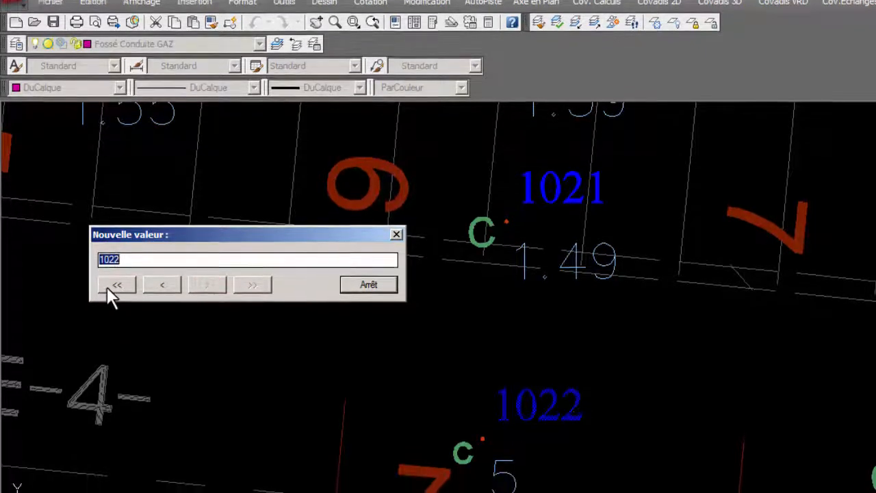
click(113, 309)
text(5001)
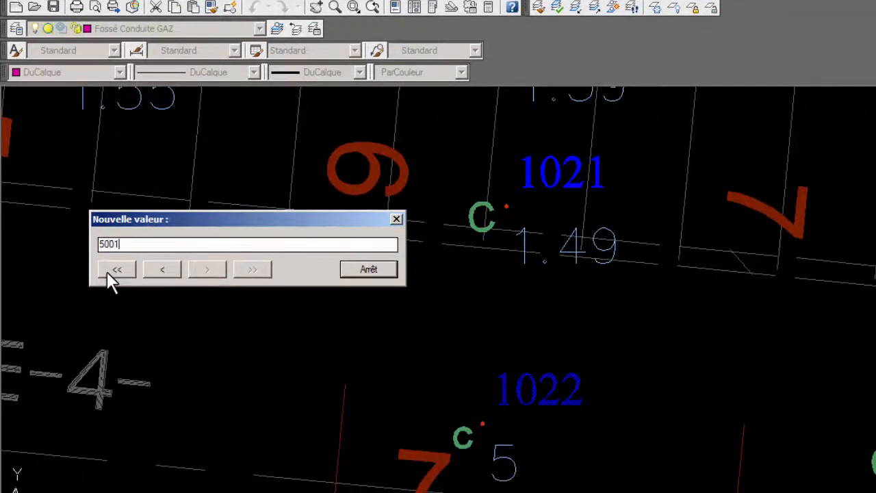
click(385, 274)
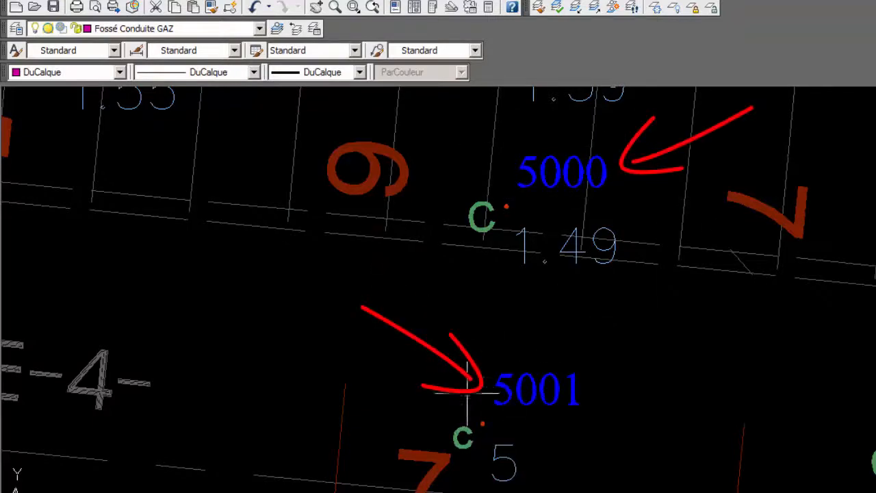
Create the list of all topographic points in the drawing and check the reported number of valid points.
scroll(607, 274, down, 2)
mouse_move(610, 328)
middle_down()
mouse_move(723, 274)
mouse_move(663, 335)
middle_up()
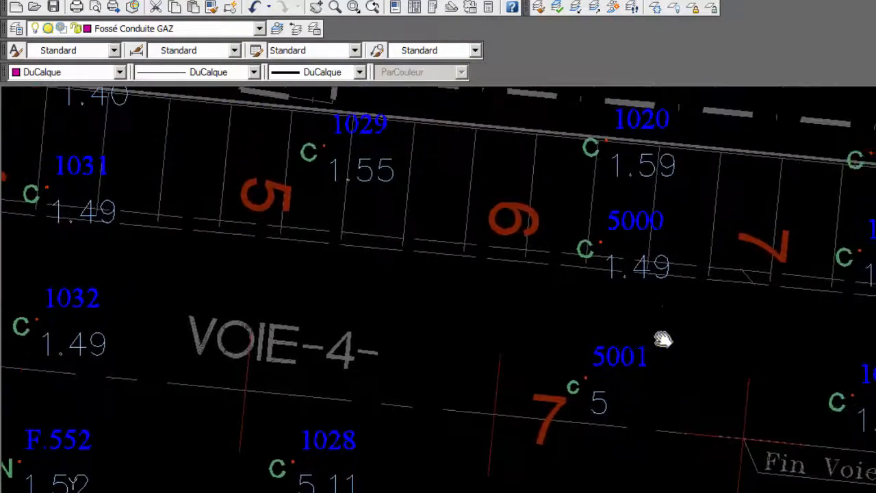
mouse_move(728, 354)
middle_down()
mouse_move(336, 308)
mouse_move(817, 339)
mouse_move(808, 368)
mouse_move(744, 376)
middle_up()
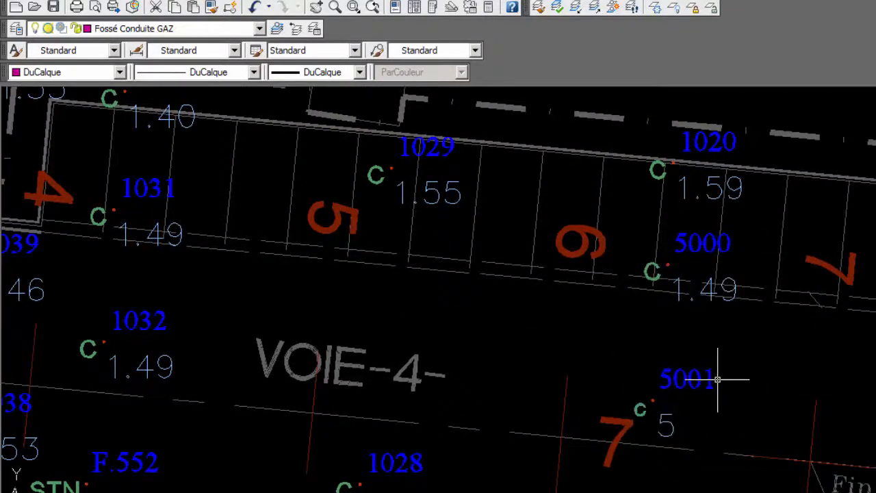
mouse_move(720, 378)
middle_down()
mouse_move(622, 360)
mouse_move(612, 336)
middle_up()
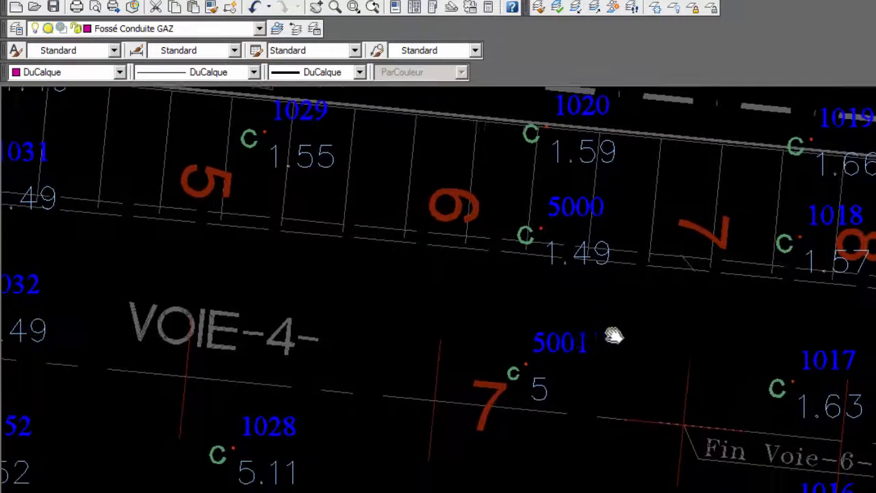
scroll(588, 307, down, 2)
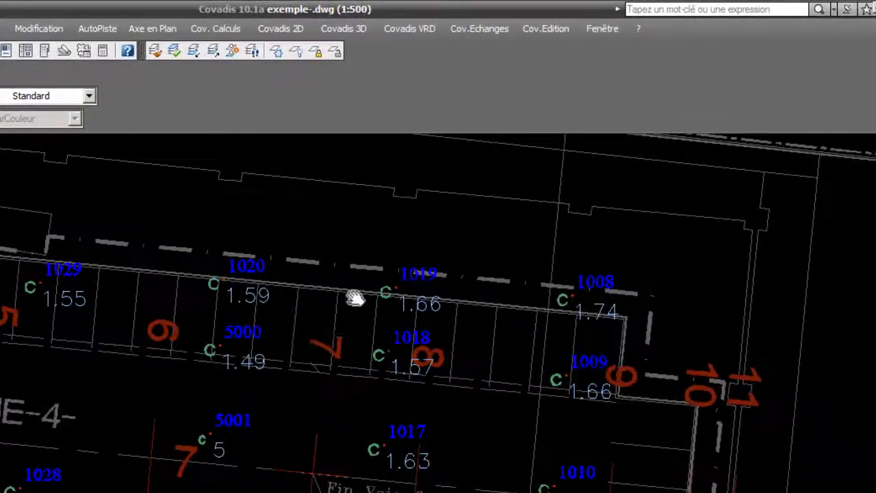
scroll(433, 251, up, 3)
click(289, 29)
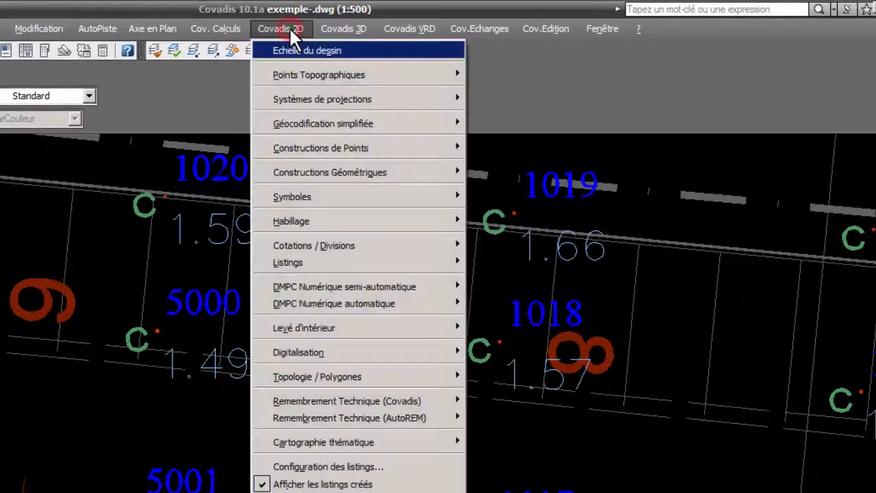
mouse_move(319, 75)
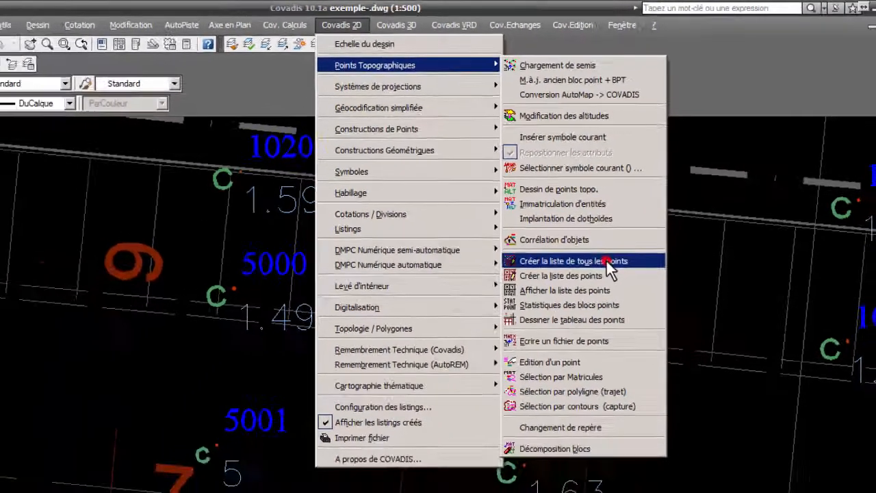
click(589, 300)
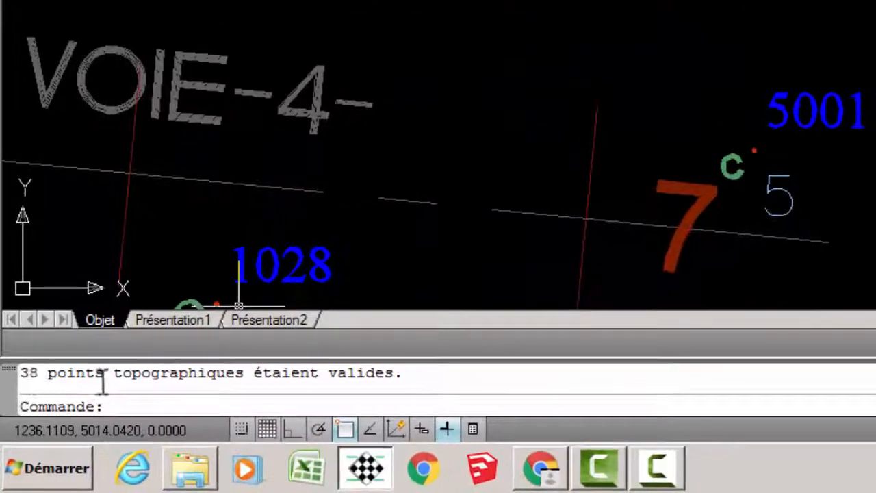
drag(402, 375, 29, 376)
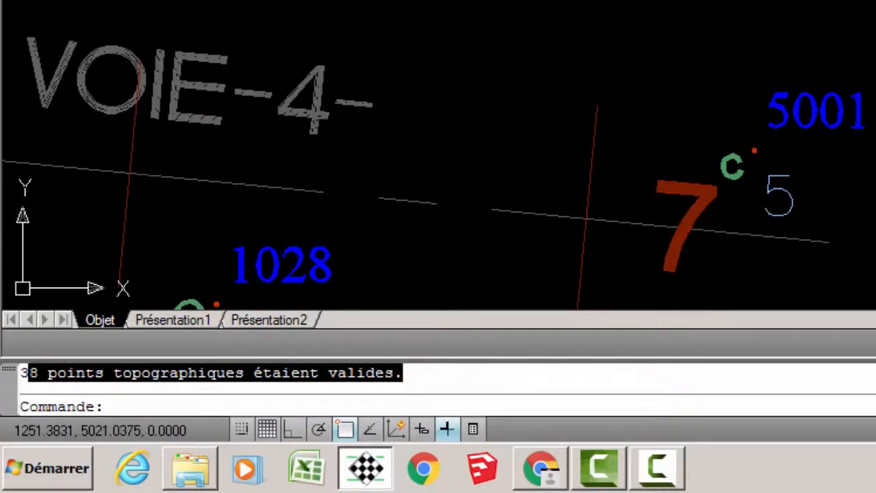
scroll(438, 155, down, 2)
key(Escape)
Select the blocks of points 1028, 5001, 1023 and 1017 and open their properties.
scroll(438, 155, down, 2)
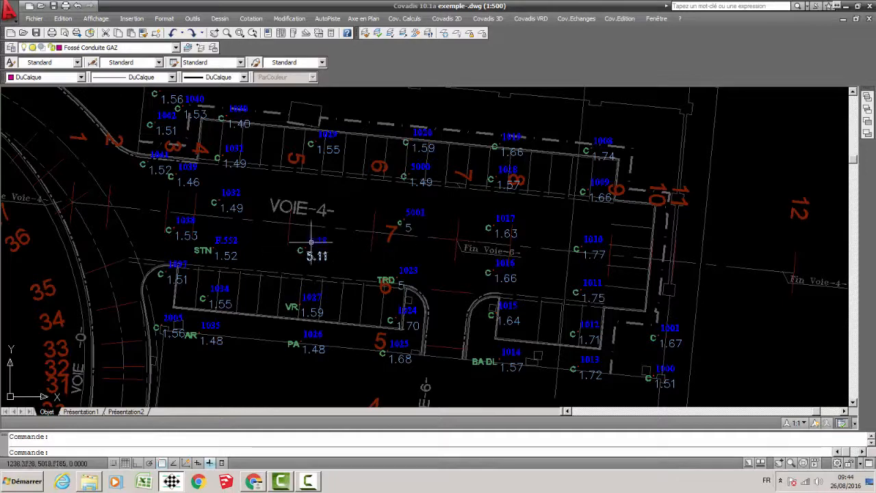
scroll(356, 245, up, 2)
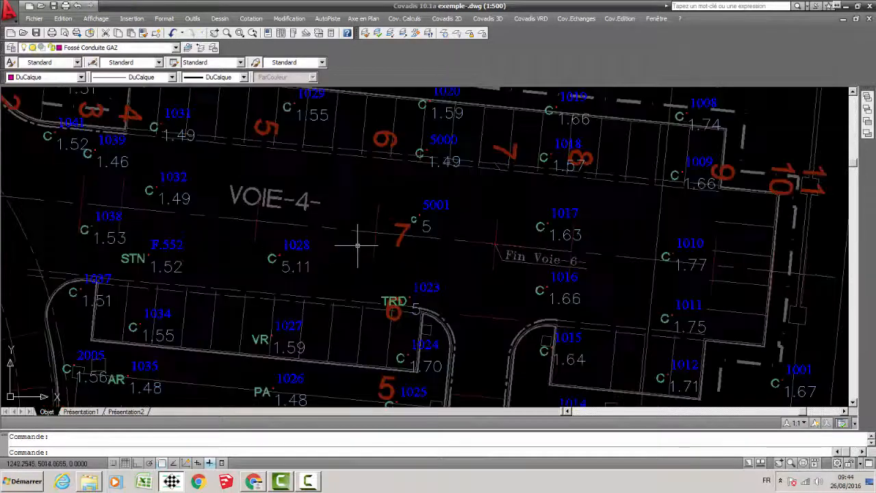
click(304, 250)
click(435, 205)
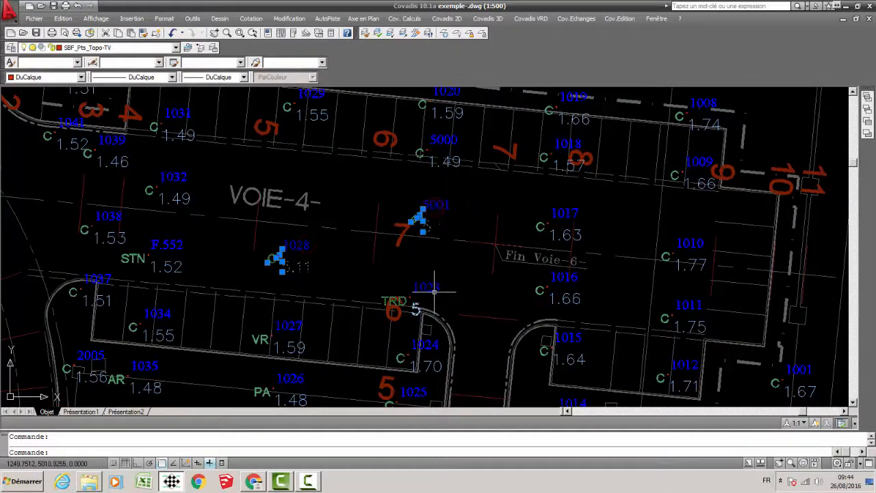
click(426, 294)
click(565, 214)
scroll(540, 212, up, 4)
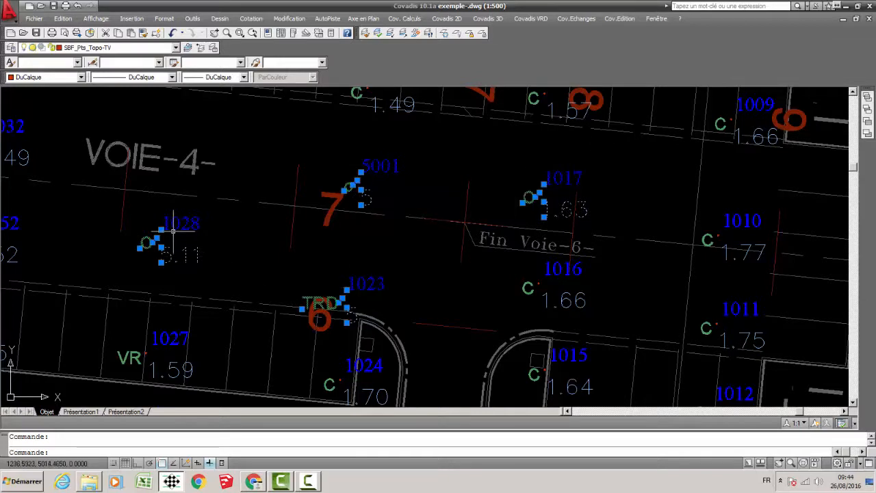
click(290, 18)
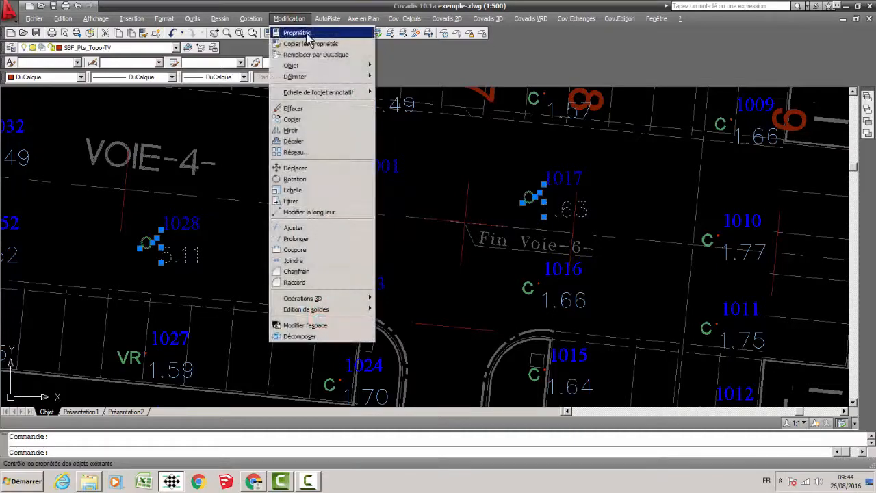
click(302, 33)
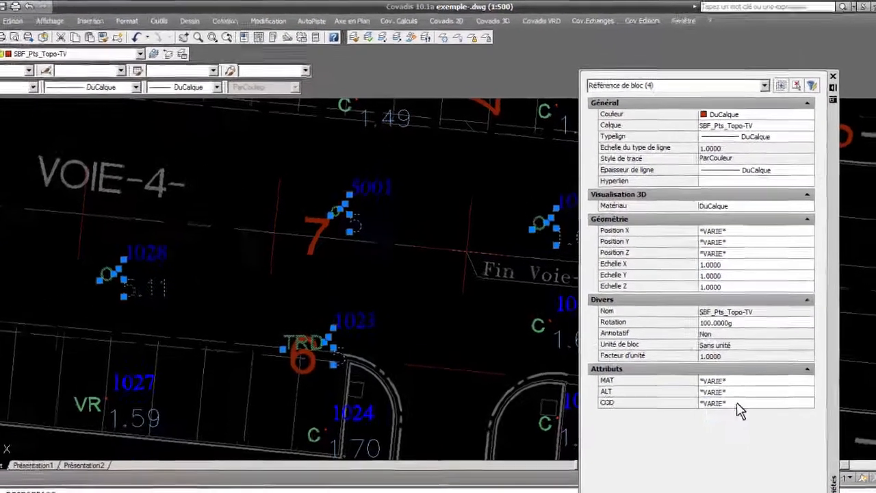
Set the COD attribute of the four selected point blocks to AP.
click(697, 356)
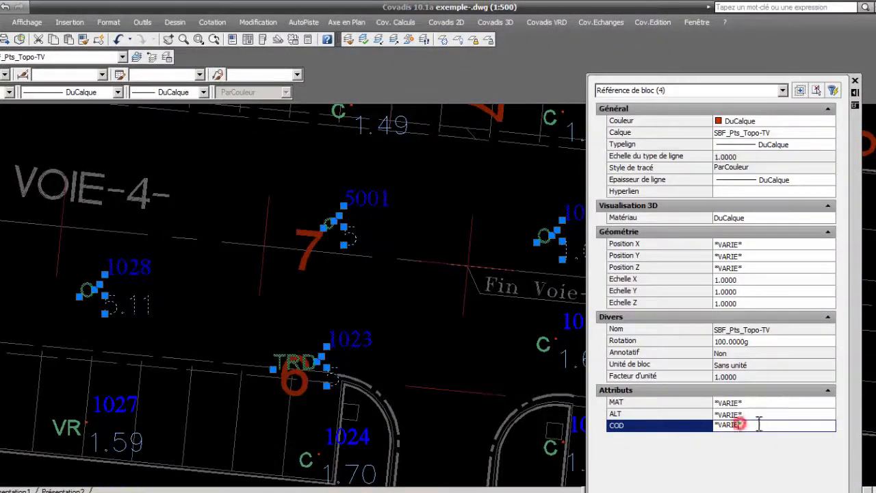
double_click(758, 424)
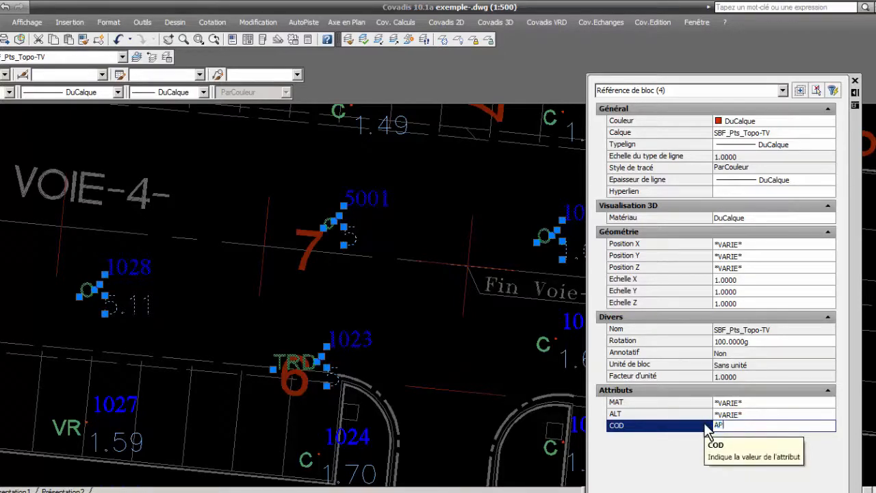
key(Return)
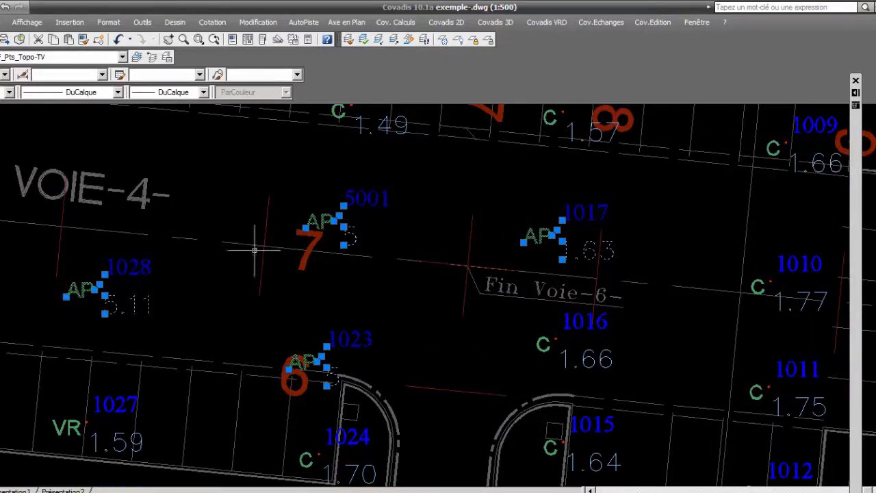
Set the ALT attribute of the four selected point blocks to 4.66.
key(ctrl+1)
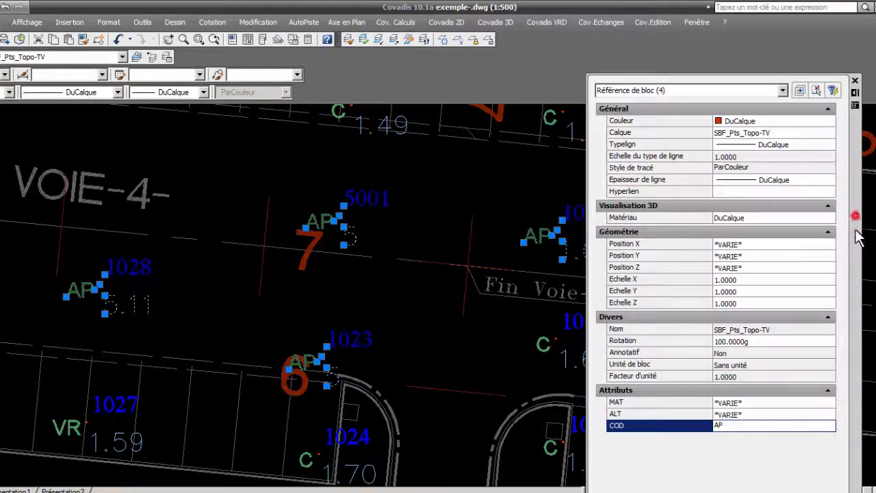
click(751, 414)
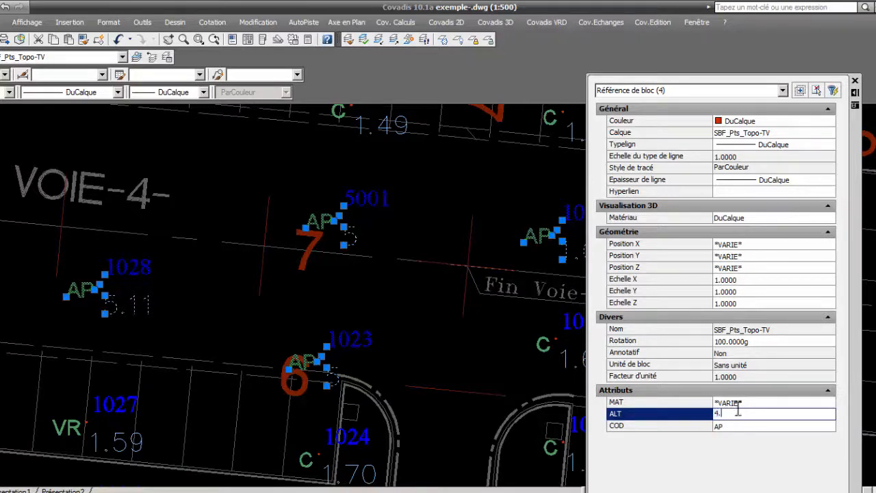
key(Tab)
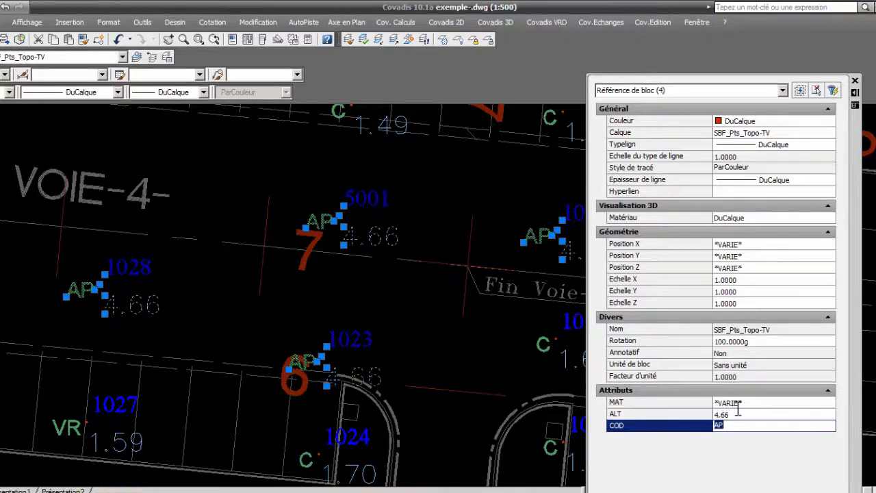
middle_drag(420, 303, 338, 305)
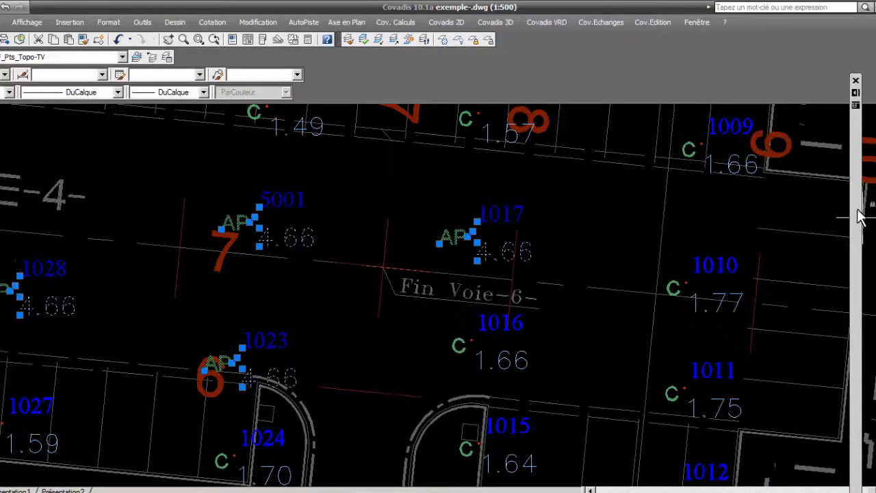
Set the Position Z of the four selected point blocks to 4.66, matching their altitude attribute.
mouse_move(861, 217)
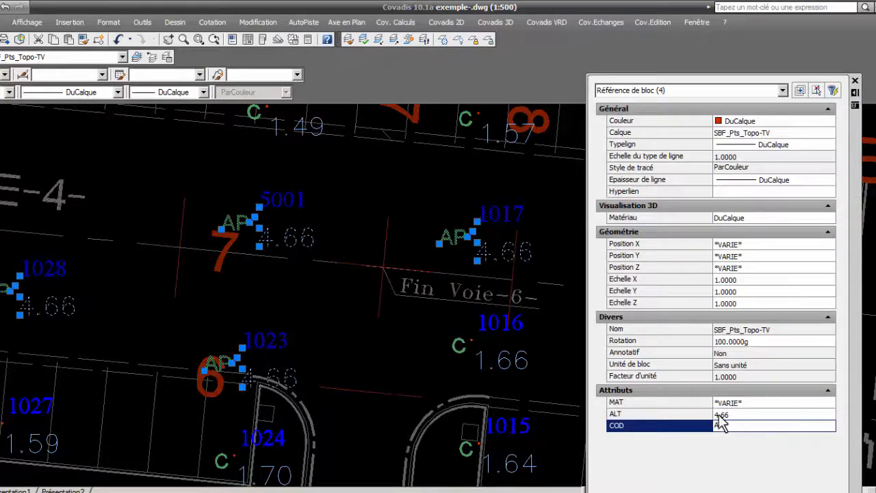
click(722, 415)
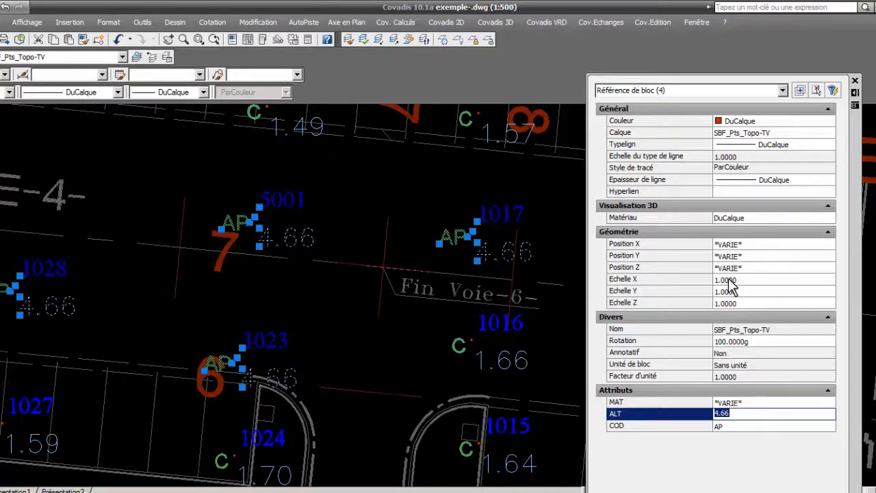
click(748, 268)
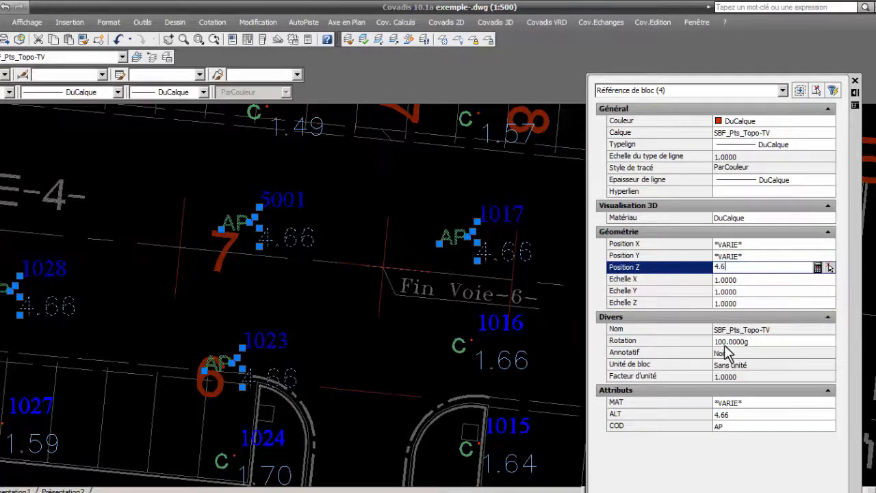
text(4.66)
key(Return)
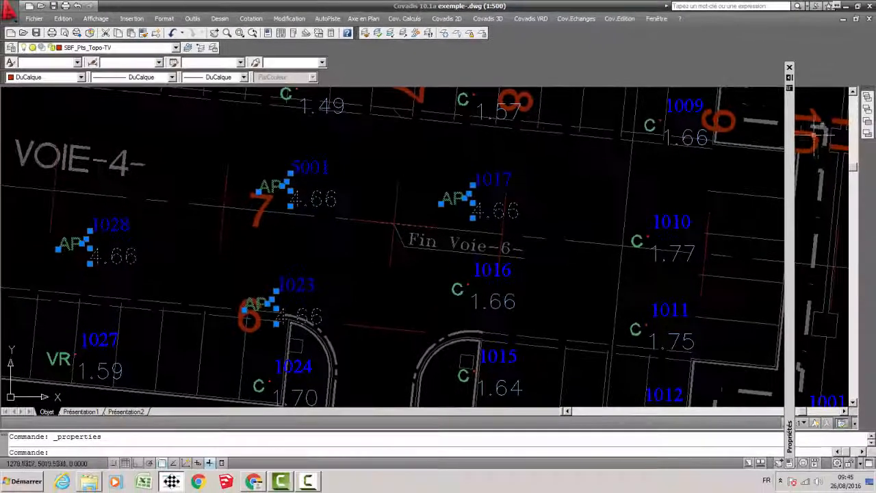
Deselect the four point blocks and close the properties palette.
key(Escape)
scroll(452, 224, down, 4)
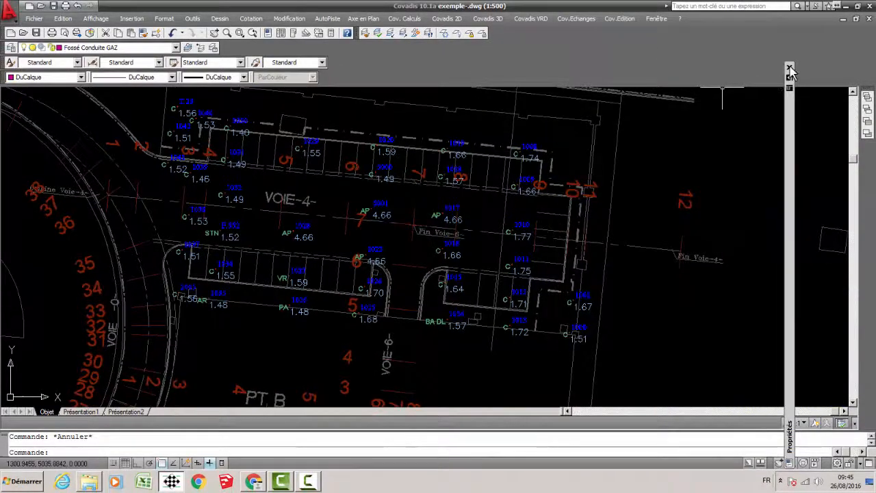
click(789, 67)
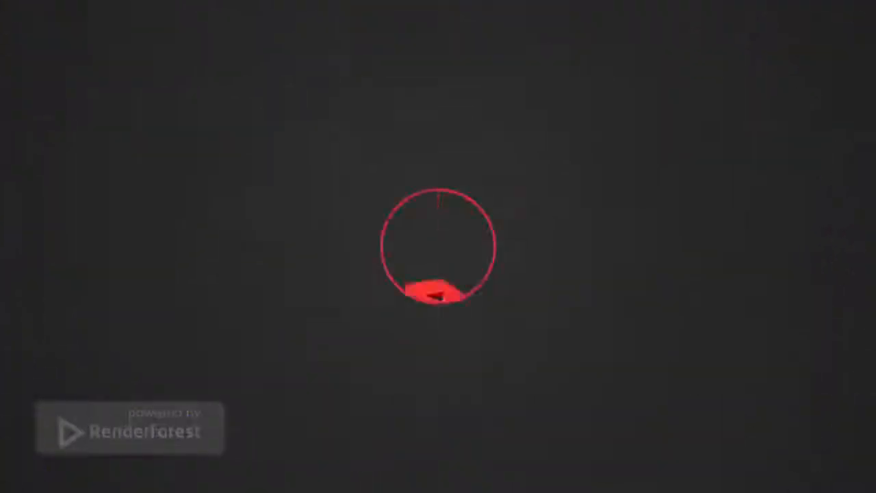